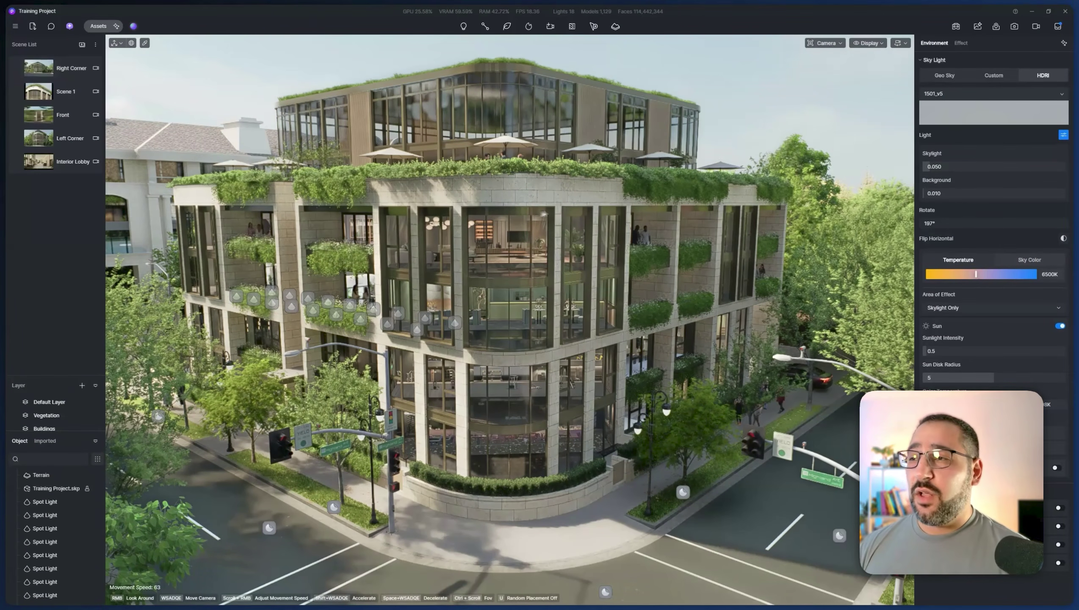
- Create a new XR Tour project and open it for editing
left_click(996, 27)
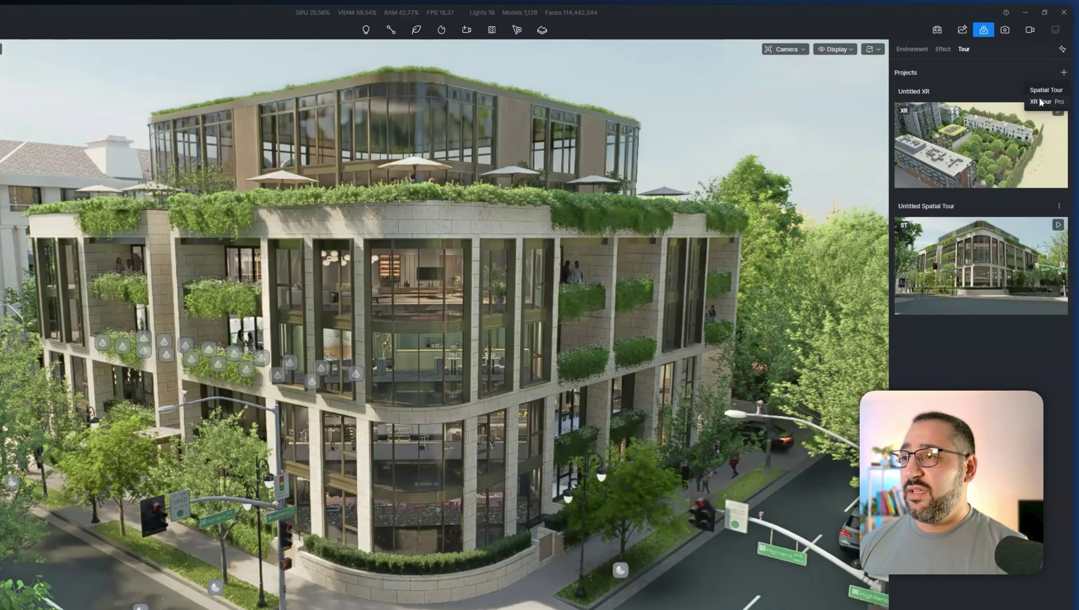
left_click(1066, 63)
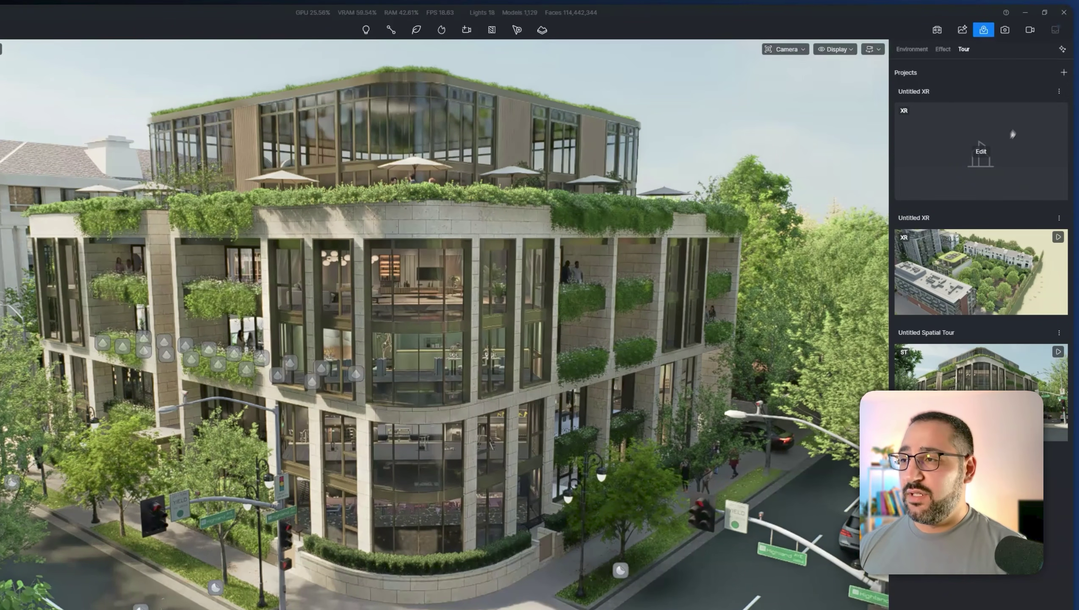
left_click(981, 153)
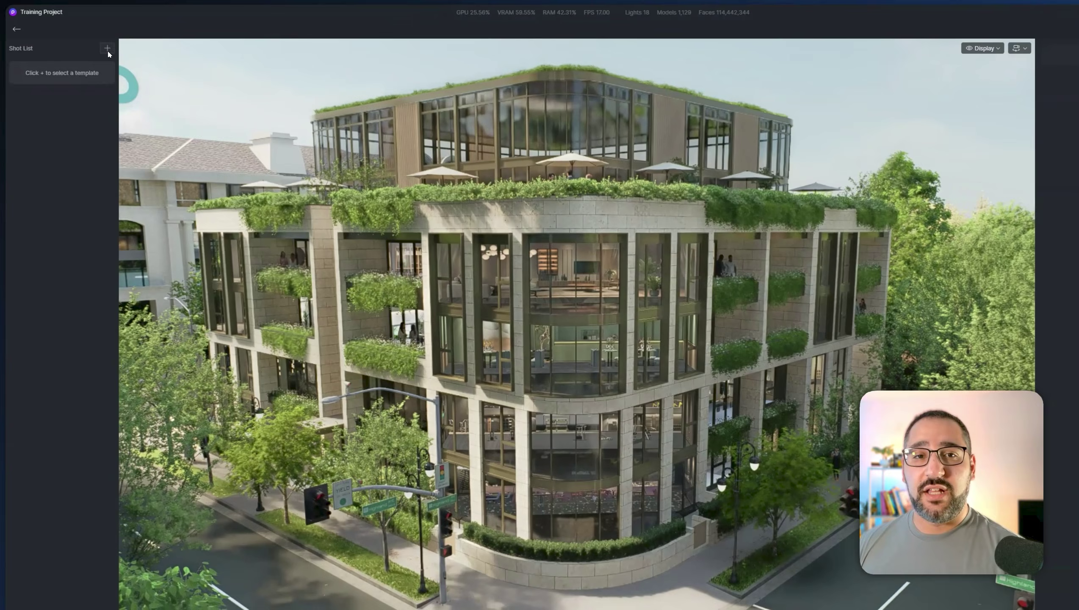
- Add a Hemisphere camera template and set its focal point on the sidewalk at the building's street corner
left_click(95, 43)
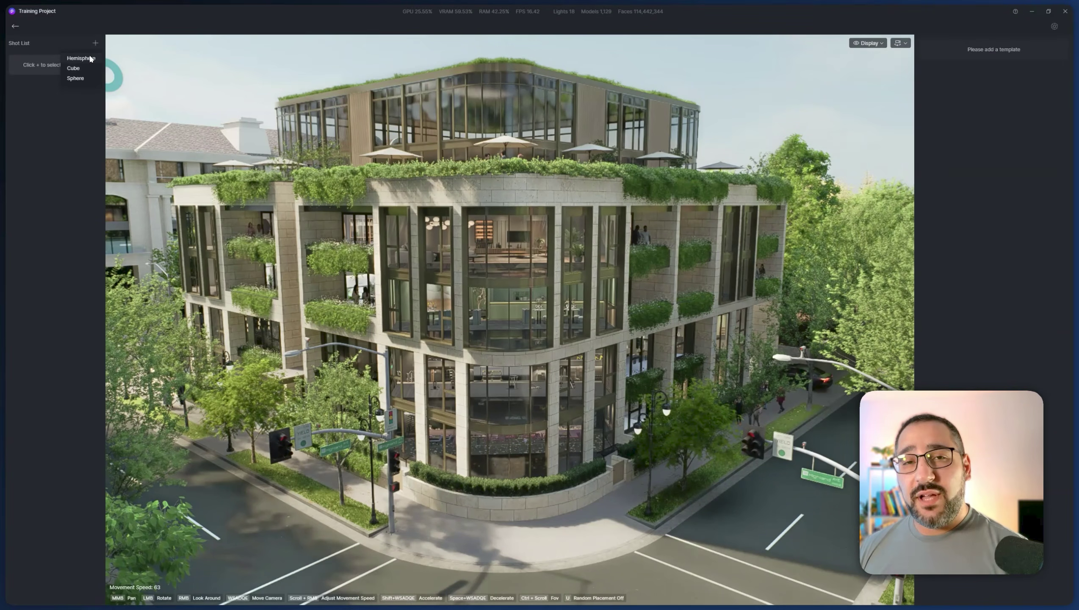
left_click(81, 58)
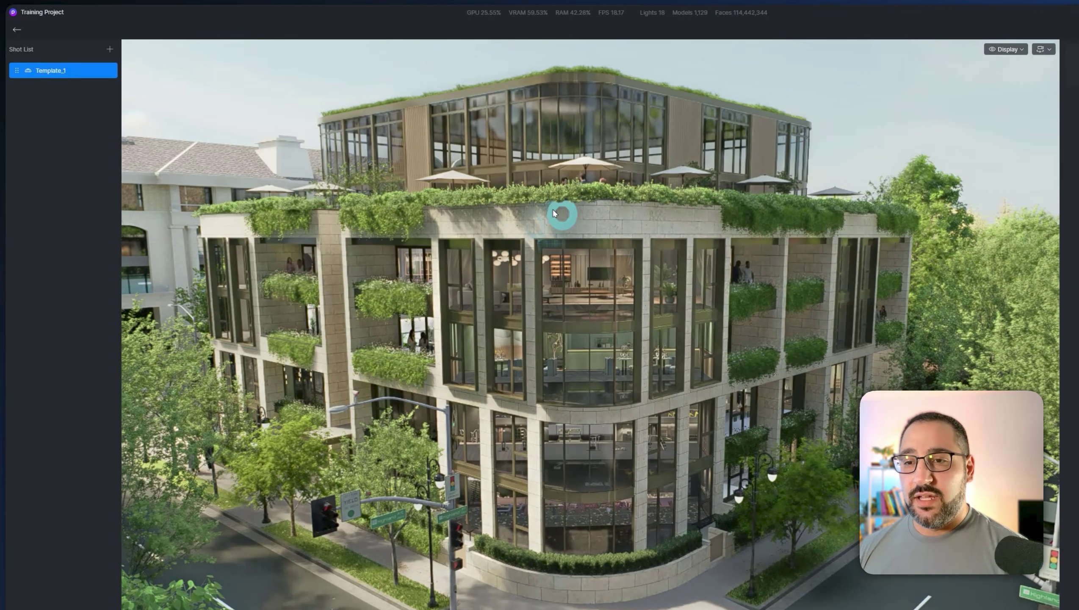
left_click_drag(554, 213, 539, 359)
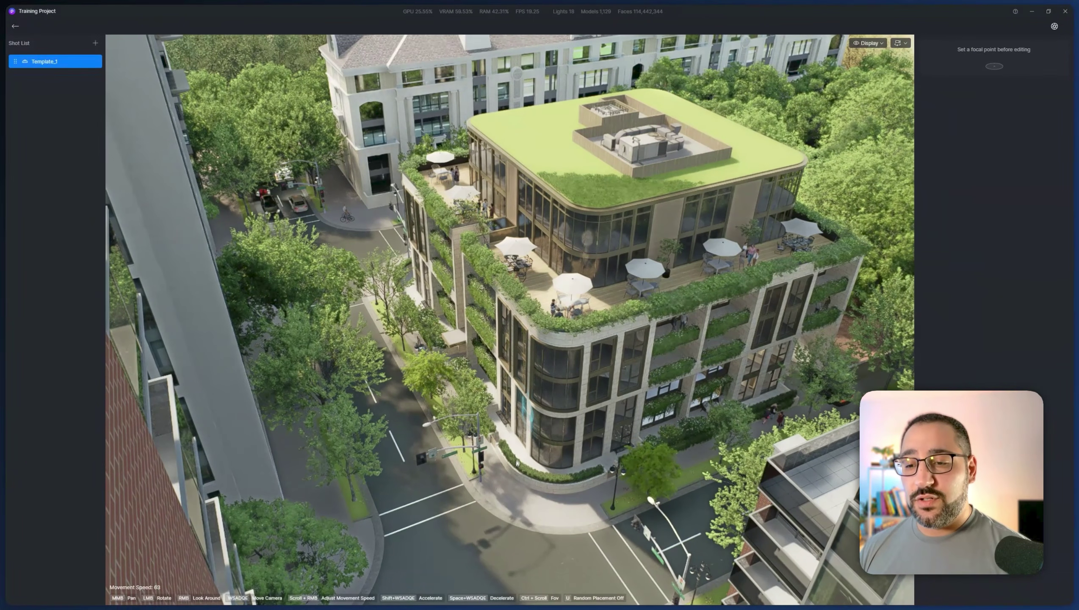
left_click(501, 495)
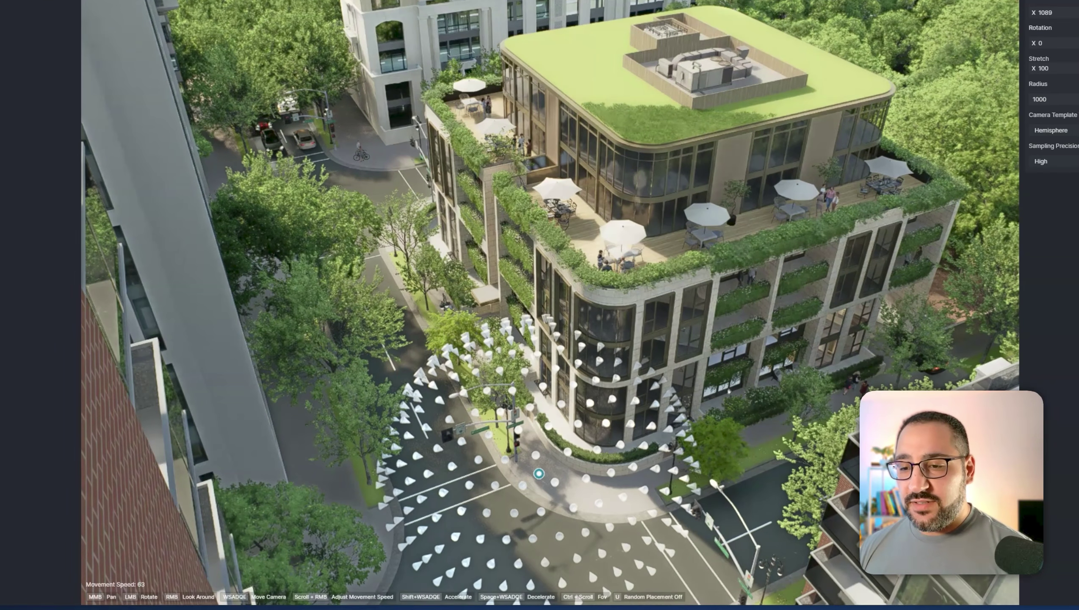
- Preview the tour from the hemisphere template at the street corner, and return to editing the template
key("d")
right_click_drag(730, 391, 585, 360)
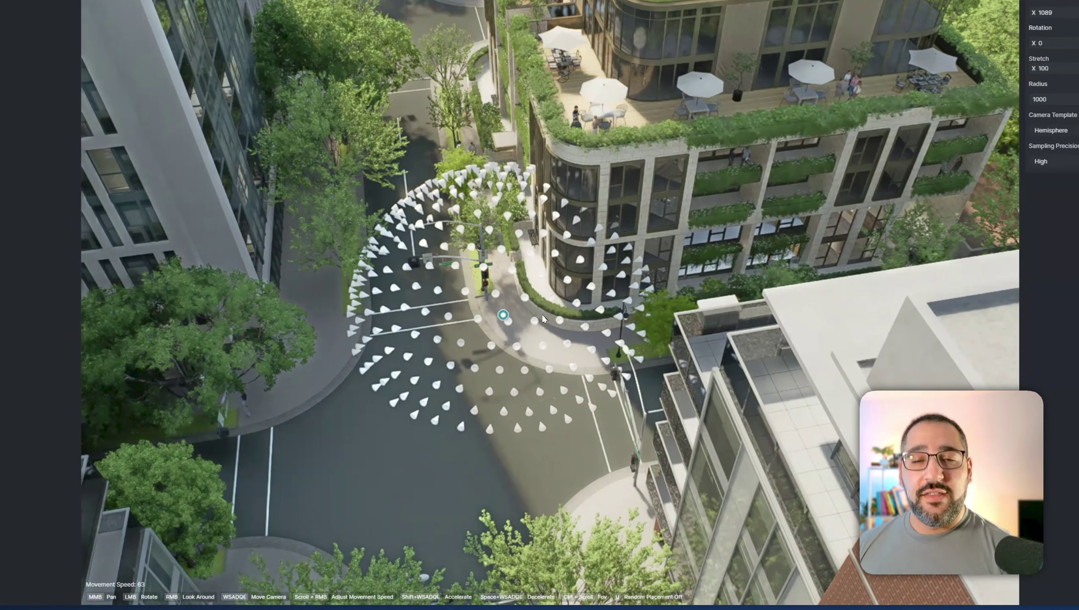
key("w")
right_click_drag(548, 310, 603, 284)
left_click(1037, 56)
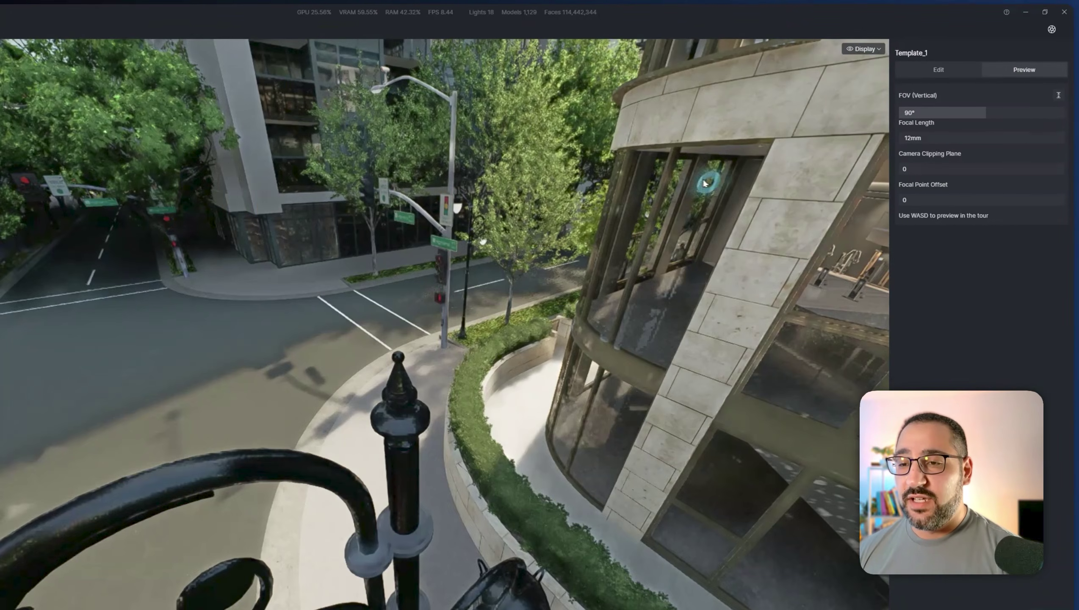
key("s")
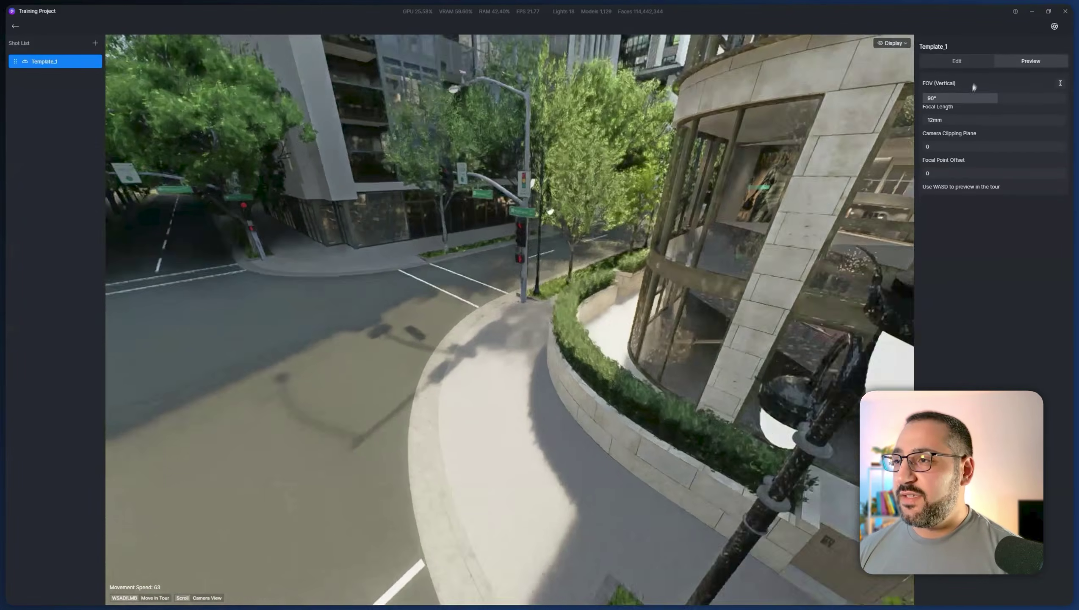
left_click(975, 63)
- Examine how the hemisphere's cameras are spread around the street corner compared with the size of the building
scroll(524, 319, "up", 5)
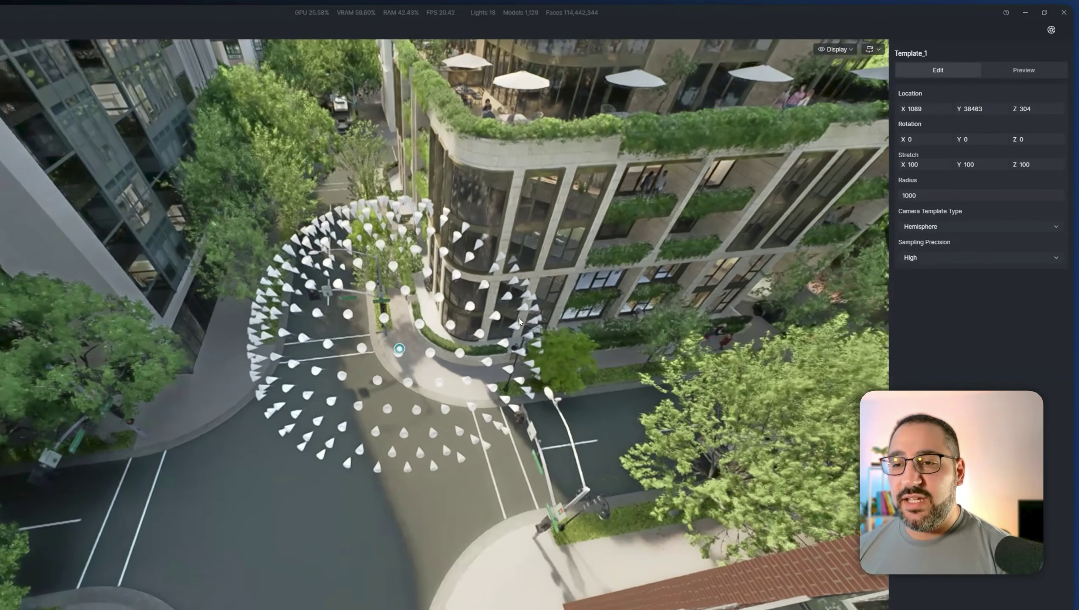
scroll(524, 320, "up", 5)
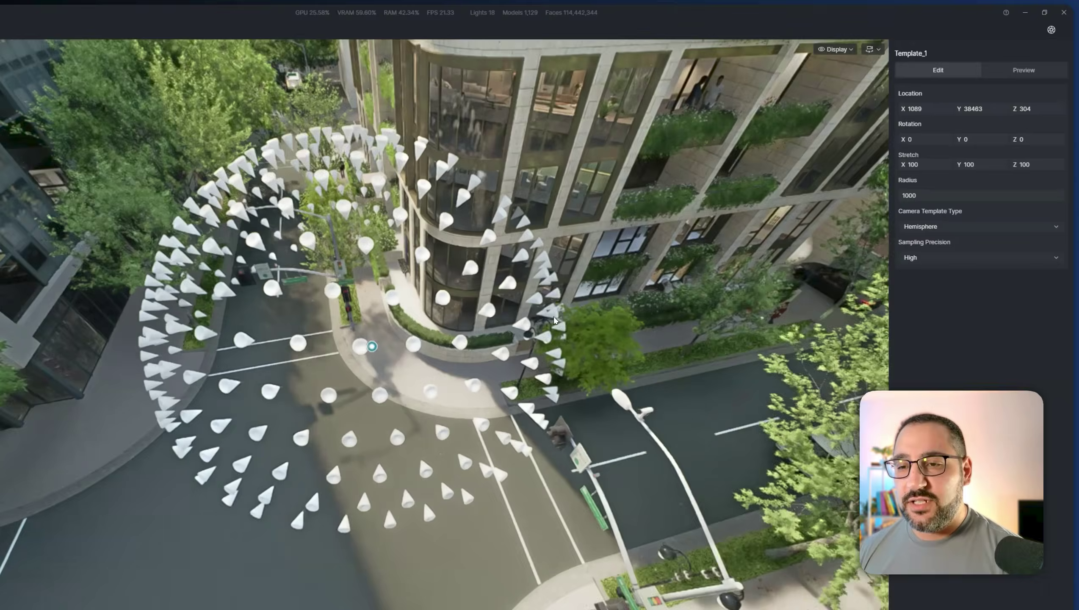
scroll(524, 319, "down", 5)
right_click_drag(525, 319, 585, 304)
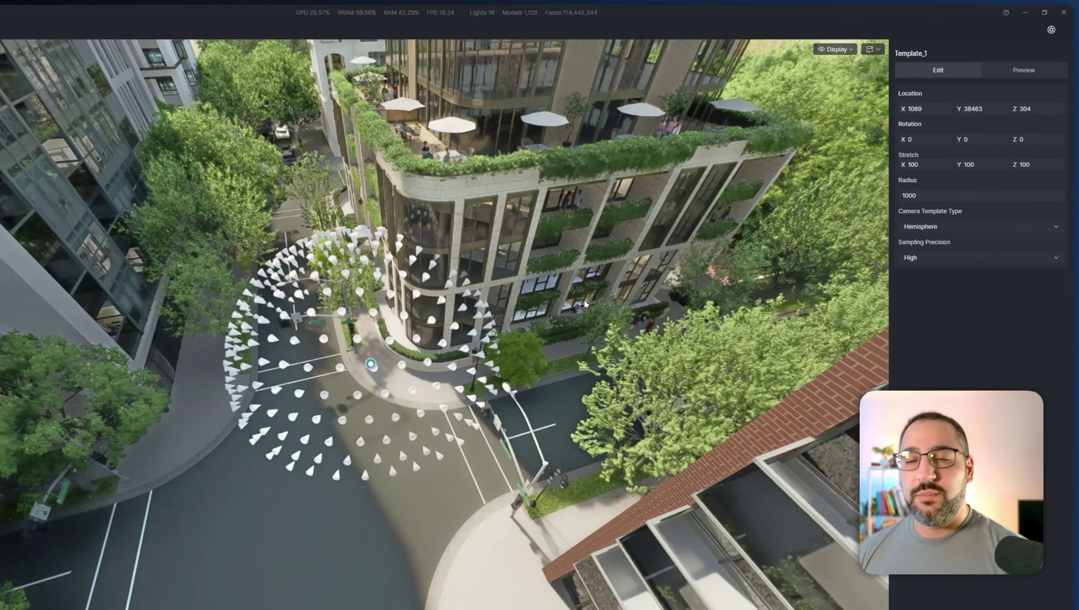
scroll(584, 303, "up", 3)
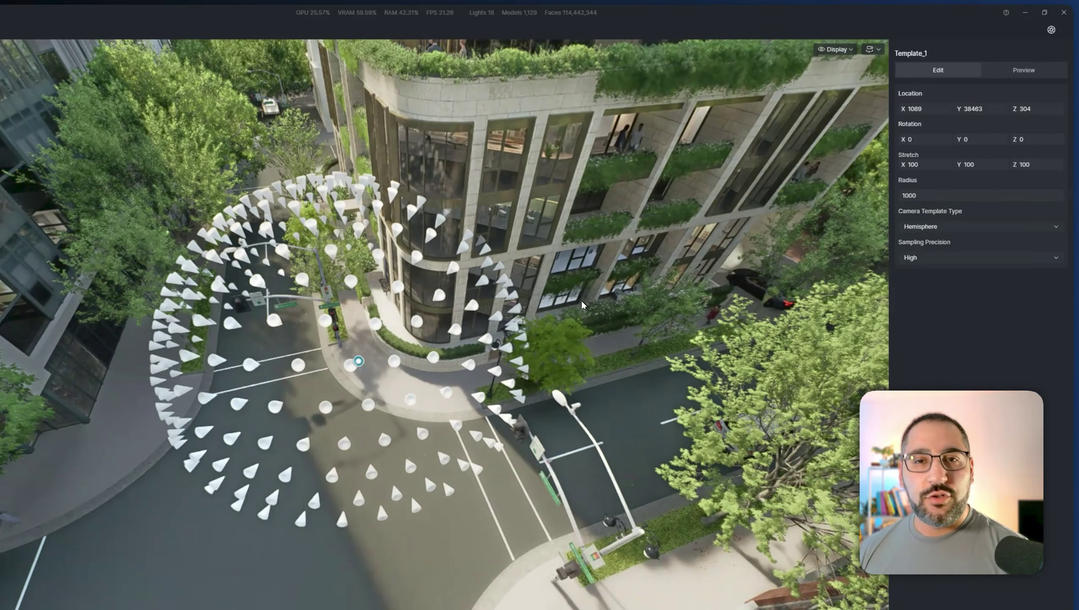
scroll(581, 299, "down", 5)
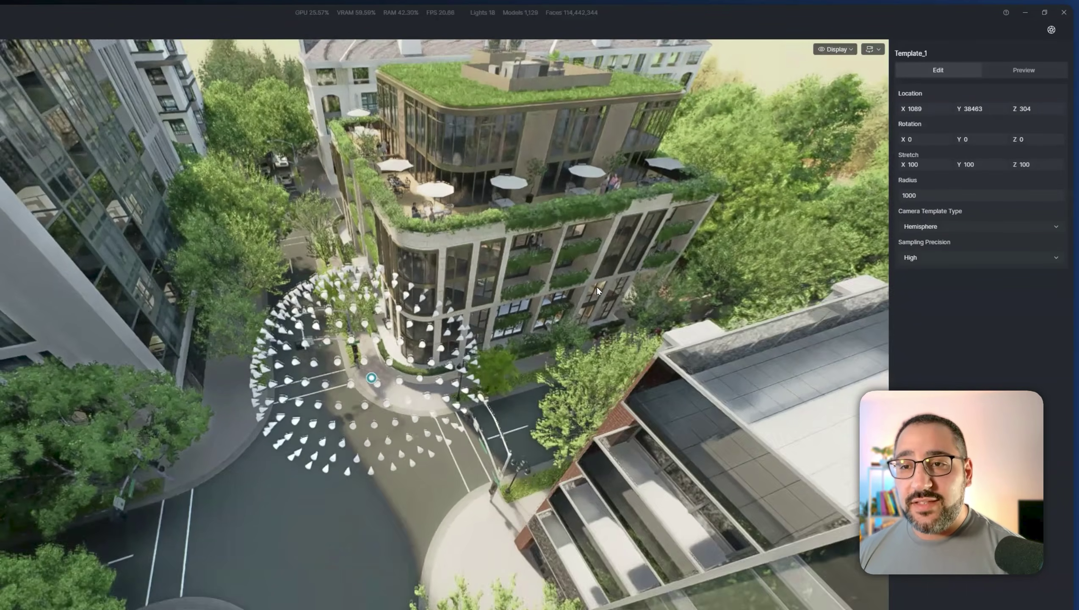
scroll(597, 290, "up", 2)
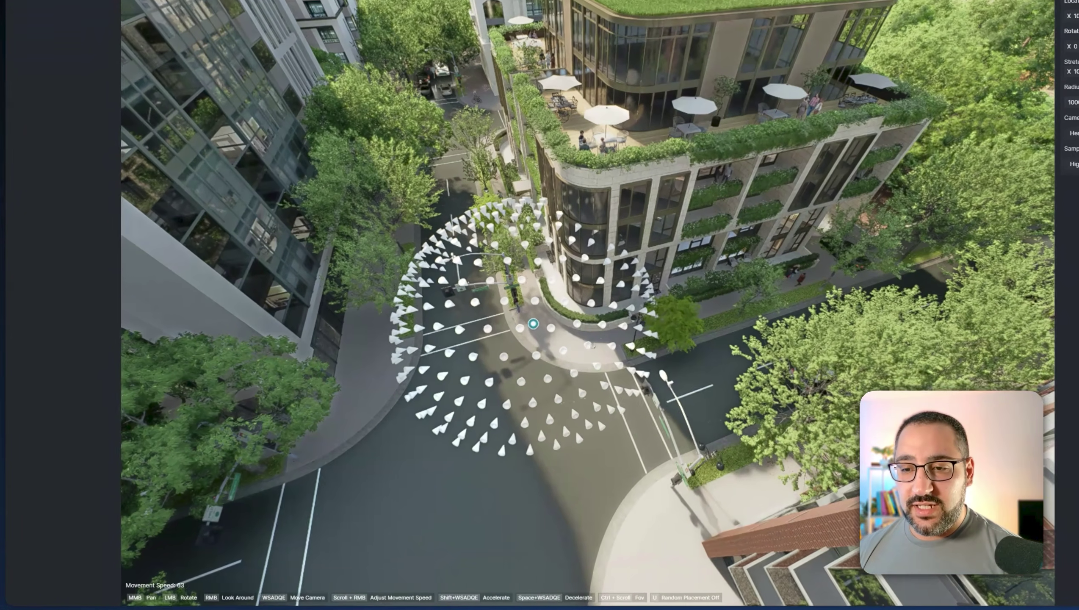
scroll(478, 359, "up", 4)
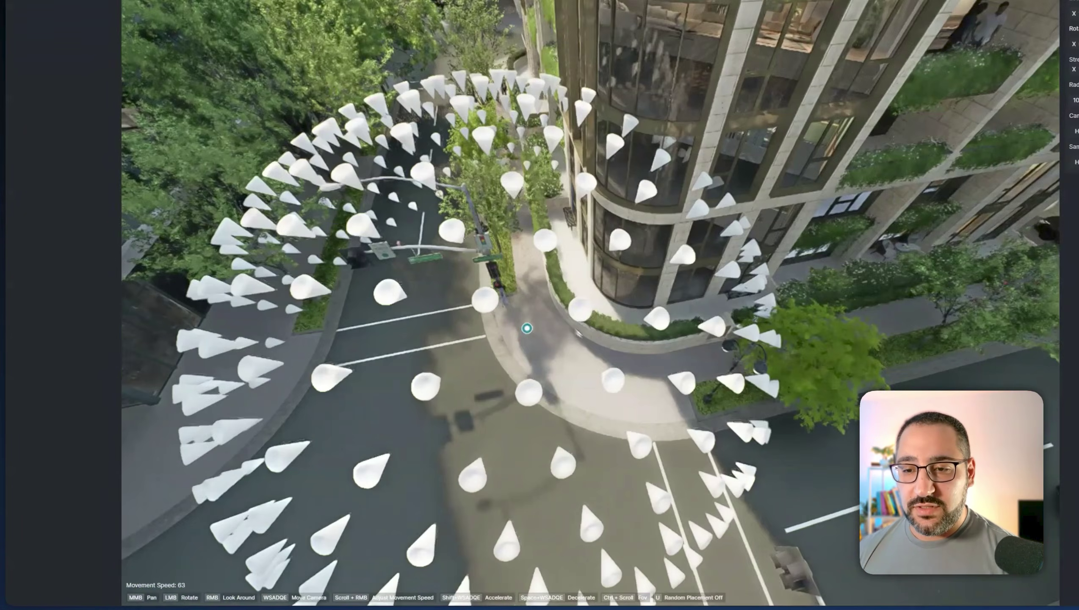
scroll(527, 328, "down", 5)
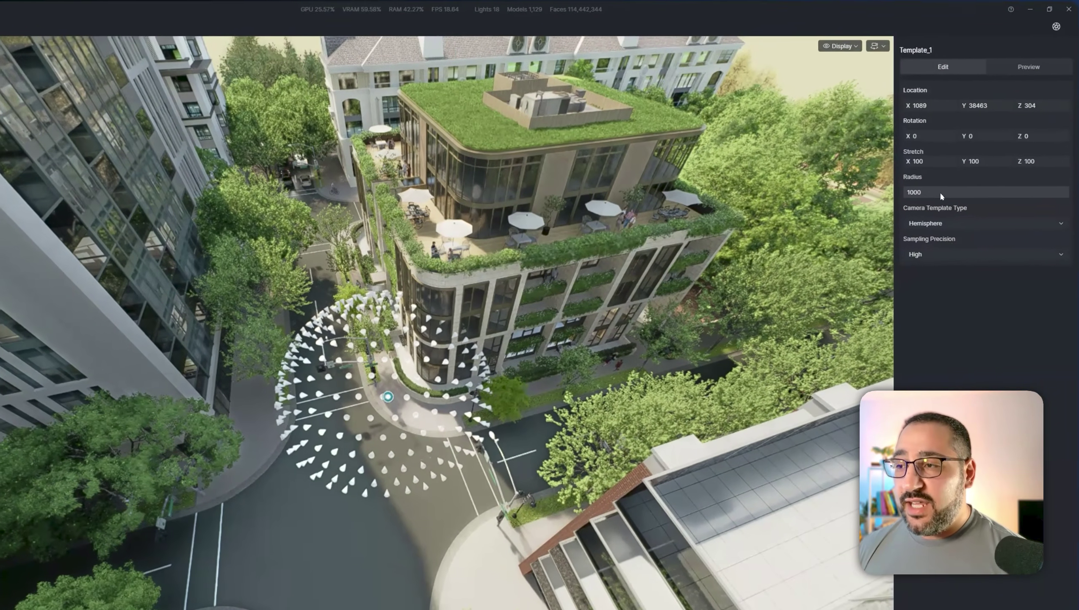
- Set the hemisphere's radius to 3500 and move it over the building, to about X 22442, Y 20376, Z -701
left_click(935, 195)
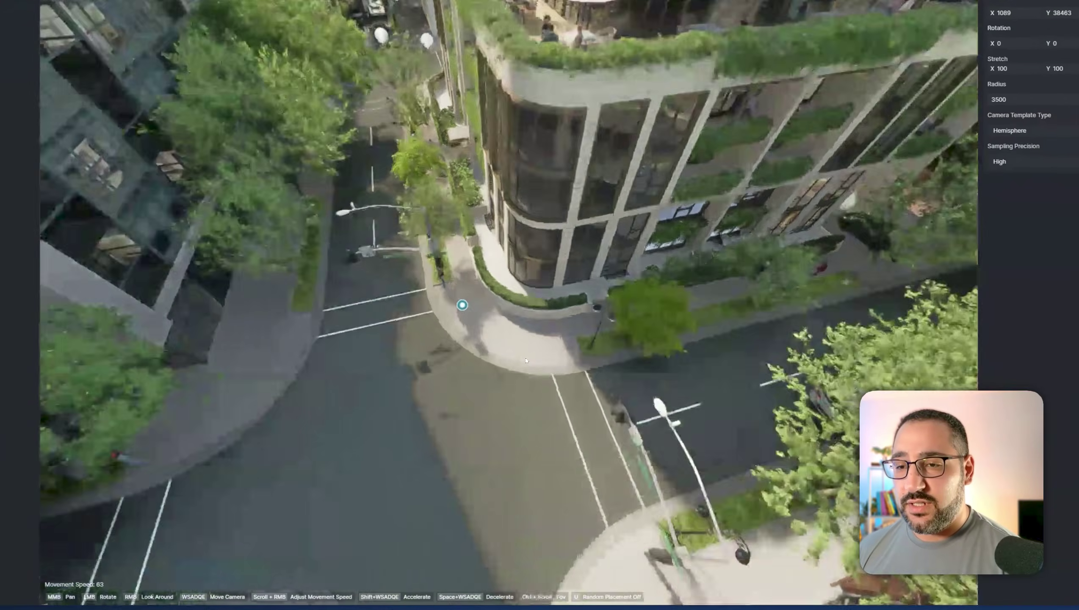
scroll(514, 363, "down", 6)
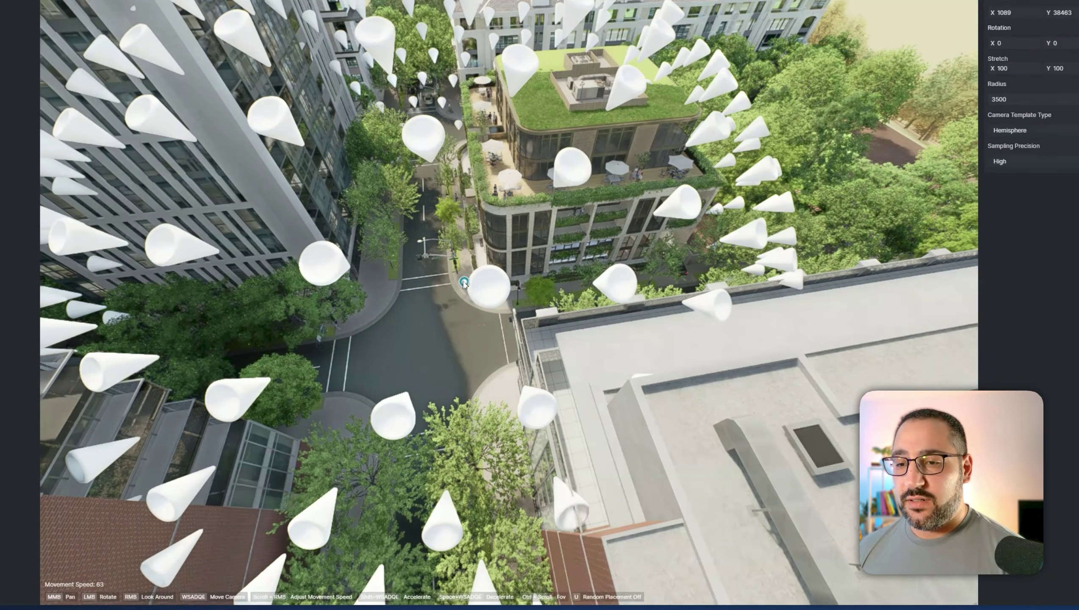
left_click_drag(485, 295, 593, 203)
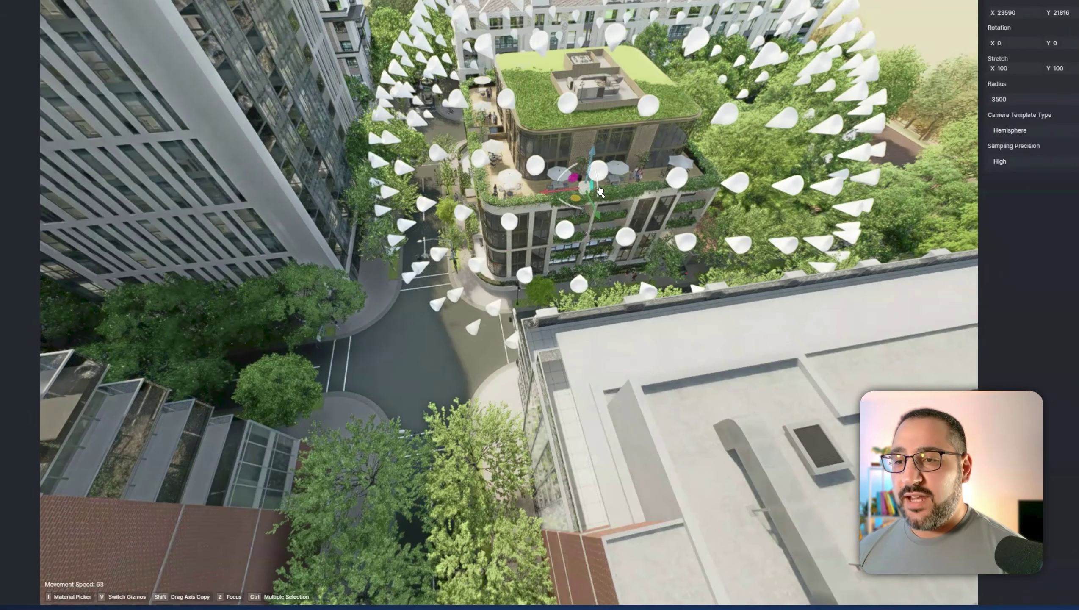
scroll(592, 189, "up", 10)
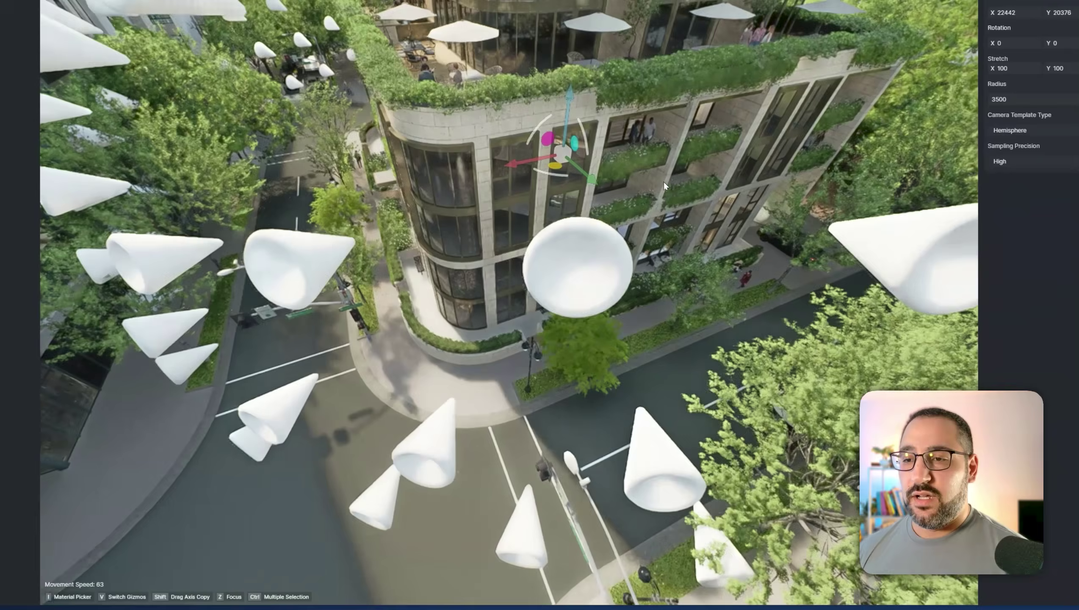
key("q")
right_click_drag(663, 183, 607, 43)
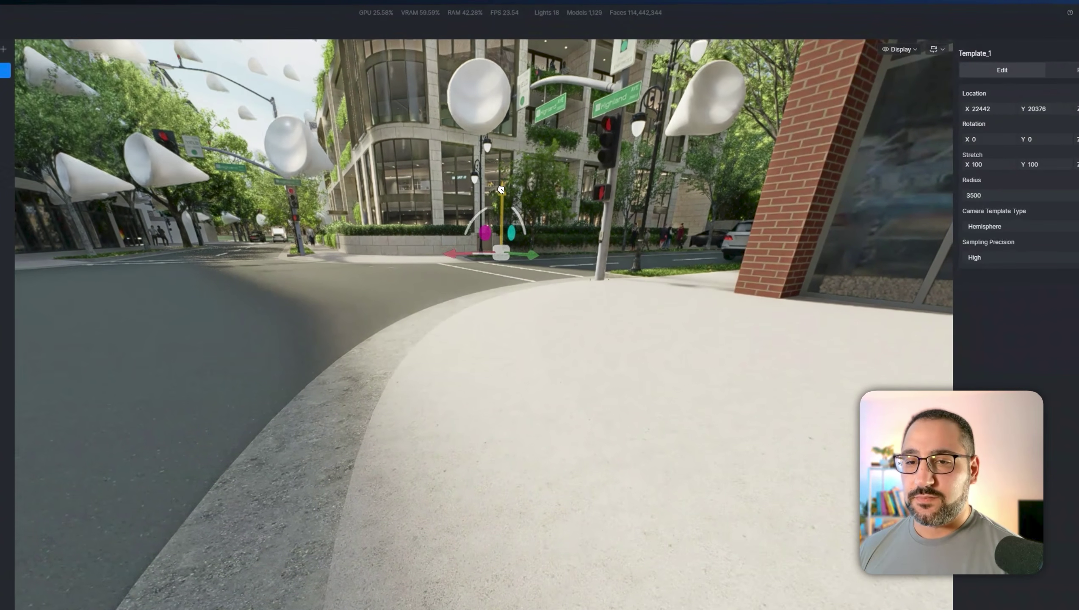
right_click_drag(500, 189, 549, 345)
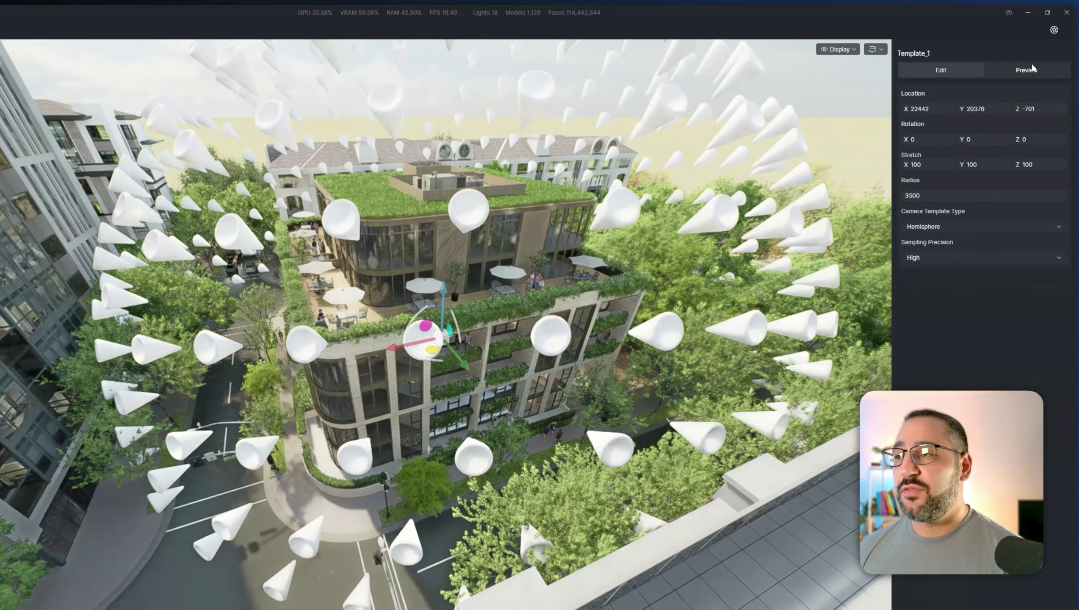
- Preview the enlarged hemisphere's tour by moving around all sides of the building, and return to editing the template
left_click(1028, 70)
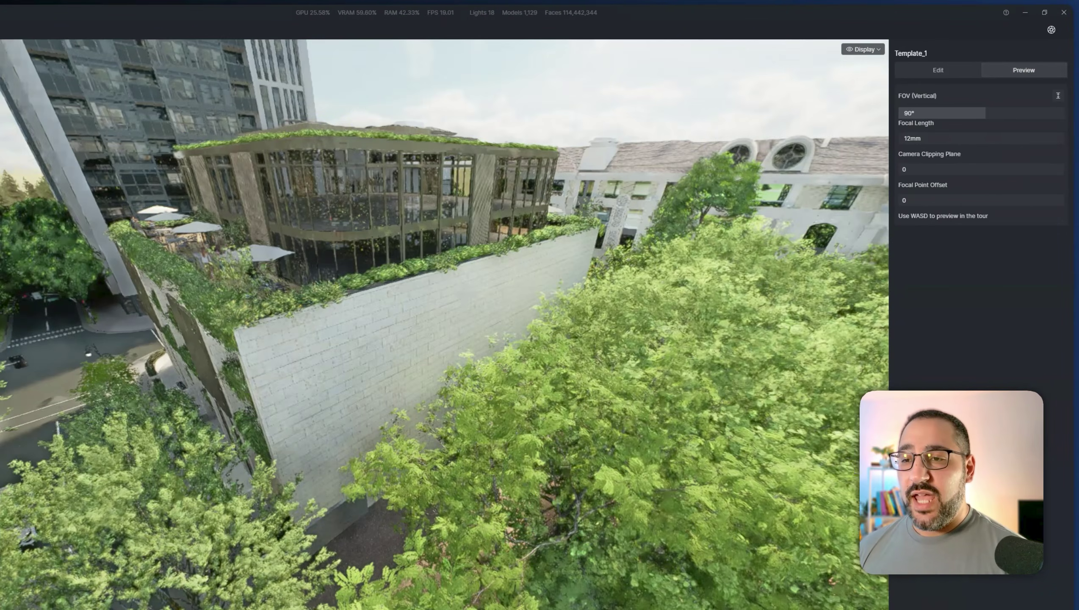
key("e")
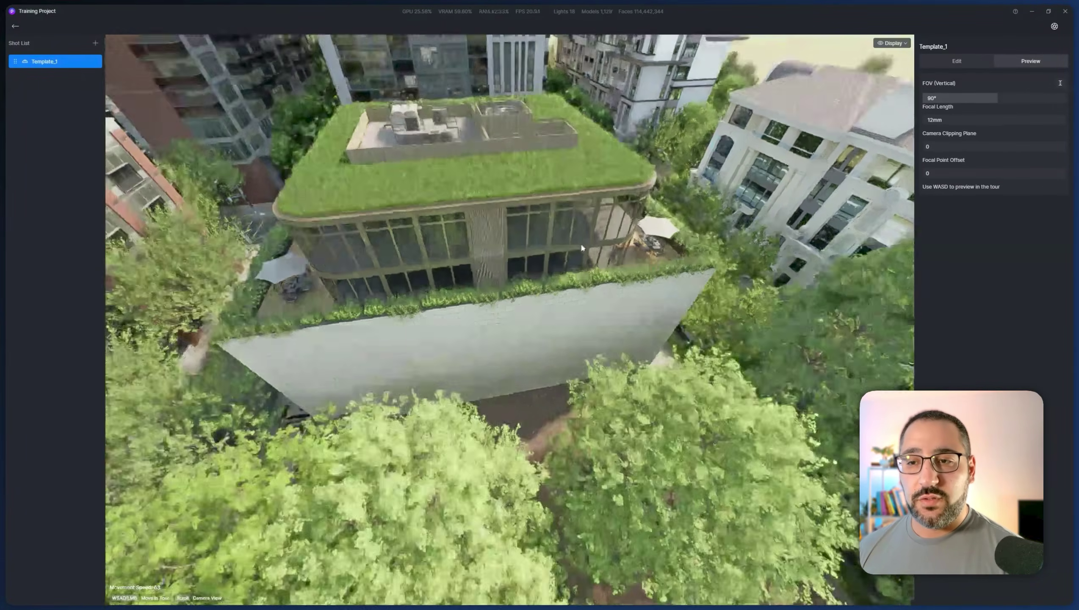
mouse_move(581, 242)
right_mouse_down()
mouse_move(385, 246)
mouse_move(577, 247)
right_mouse_up()
key("d")
key("d")
key("q")
key("d")
key("e")
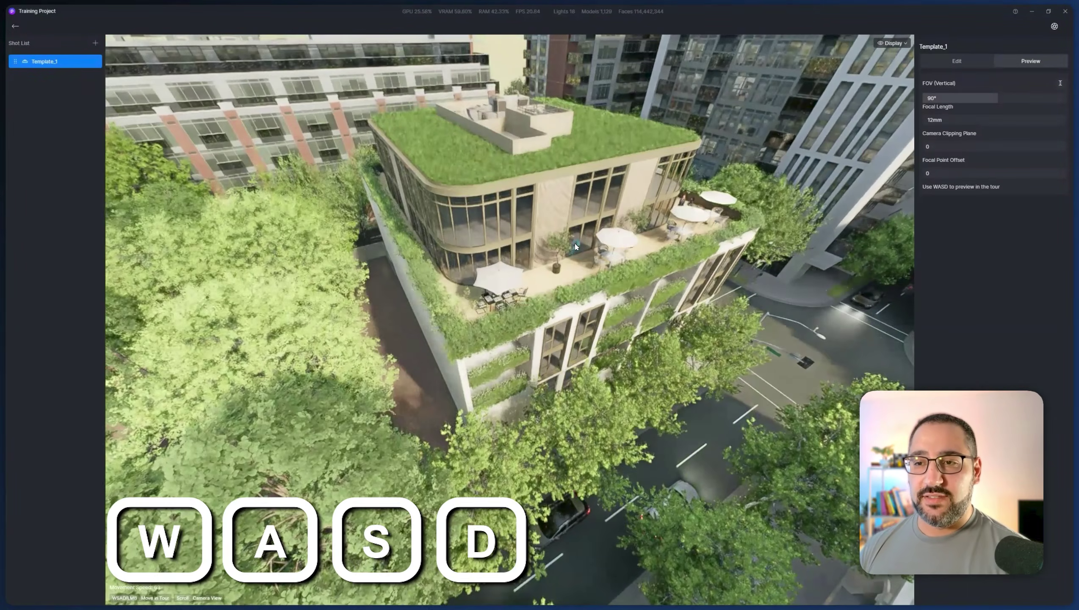
key("d")
key("s")
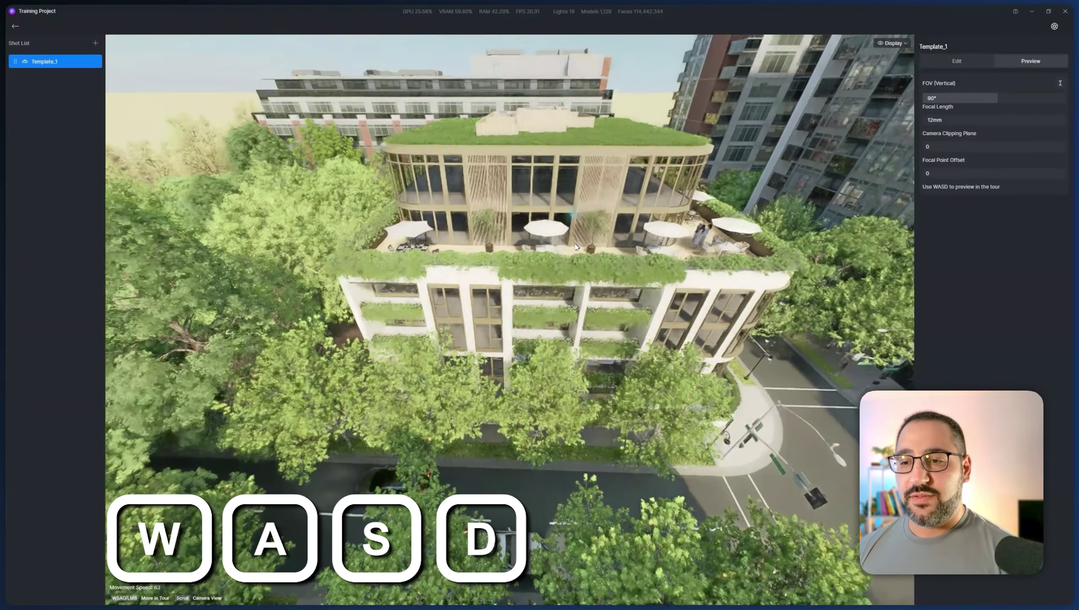
key("d")
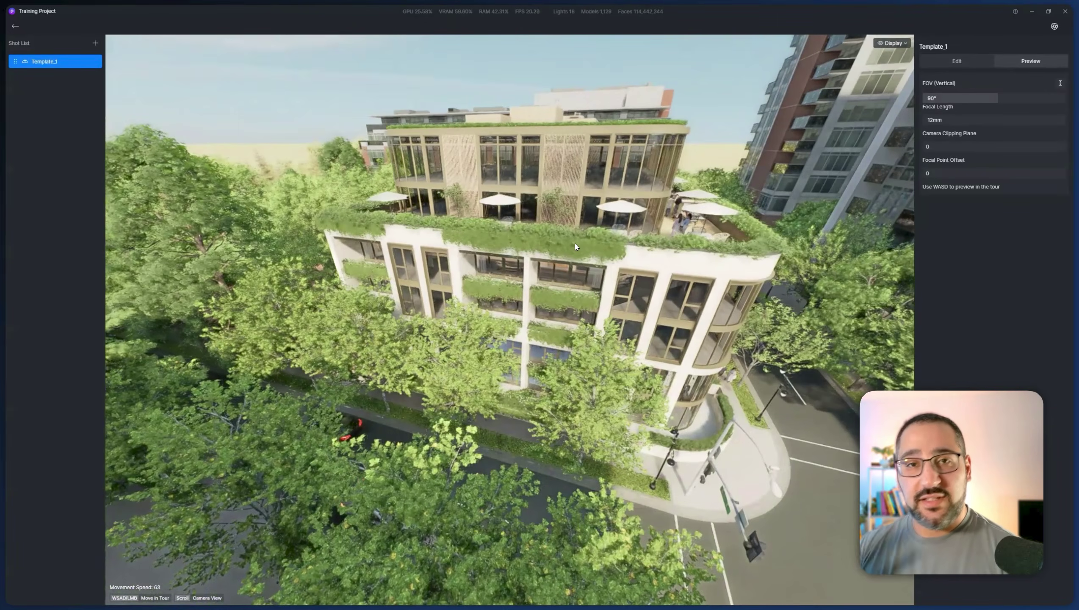
key("s")
key("d")
key("d")
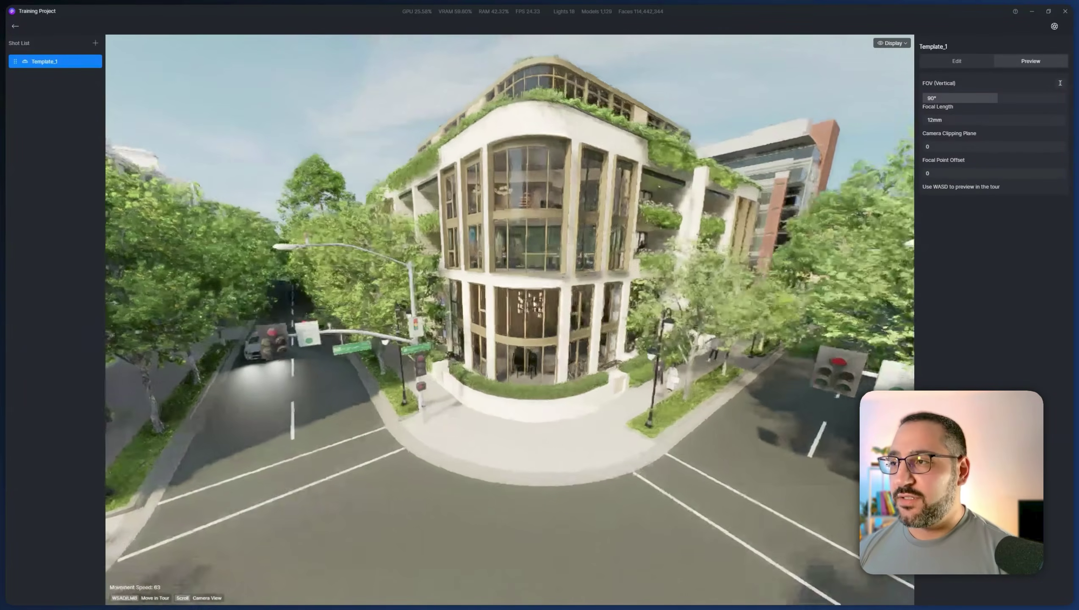
left_click(958, 61)
- Add a second Hemisphere template with its focal point on the open ground among the trees beside the building
scroll(590, 243, "up", 2)
middle_click_drag(514, 282, 367, 380)
scroll(486, 391, "down", 2)
key("d")
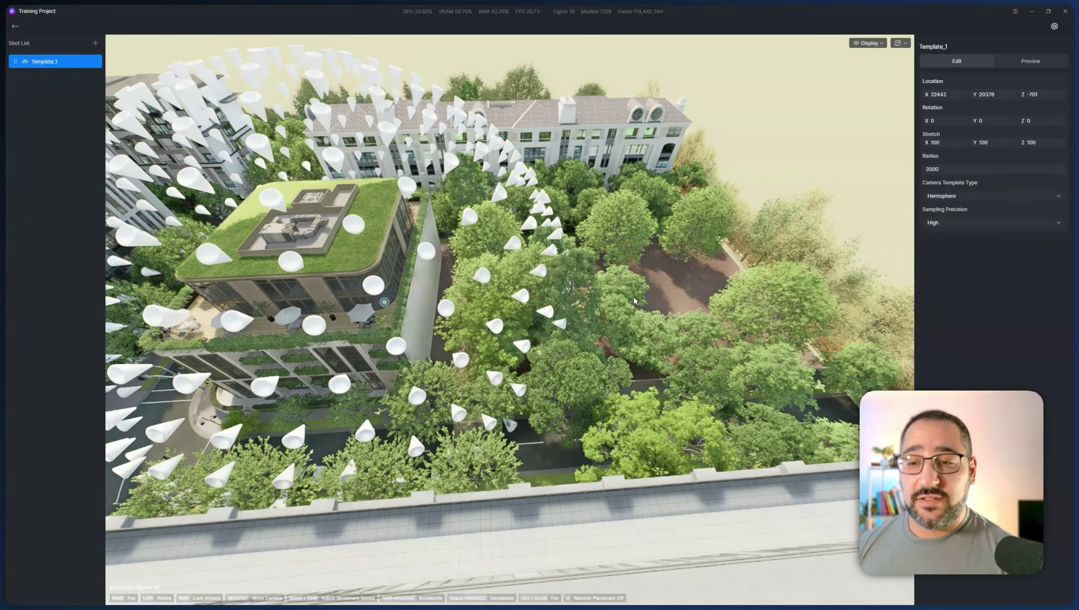
right_click_drag(403, 240, 380, 246)
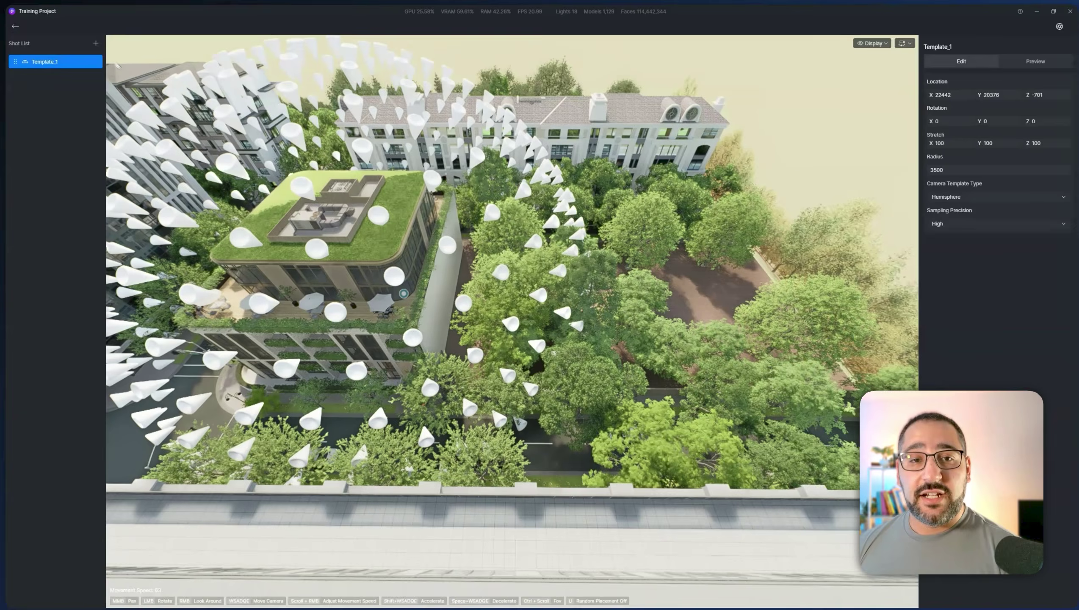
left_click(96, 44)
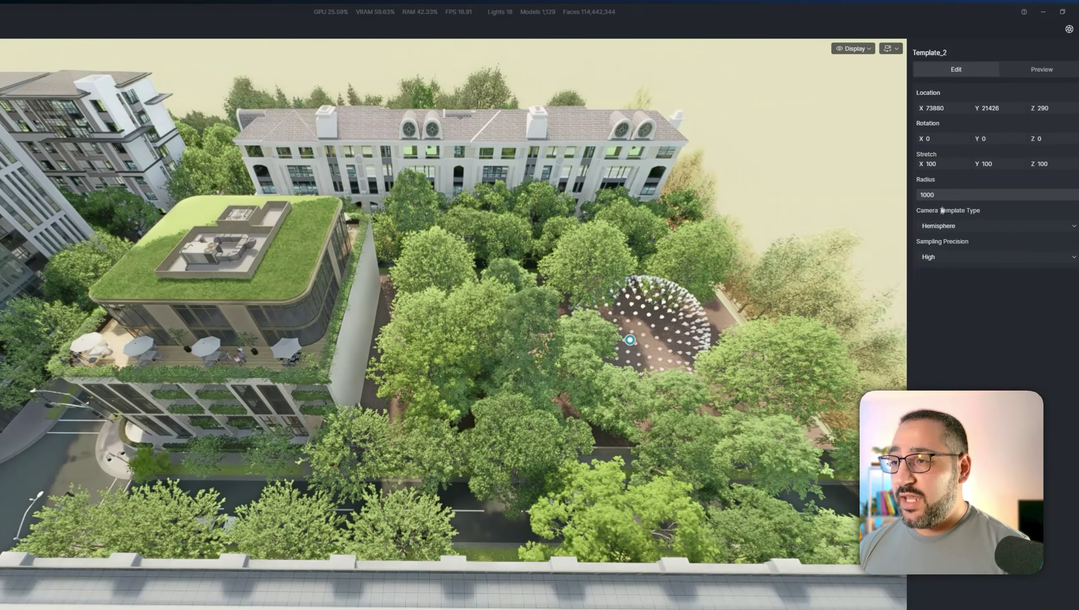
- Set the second hemisphere's radius to 2500 and move it along X toward the building, to about X 63960
left_click(943, 194)
type("25")
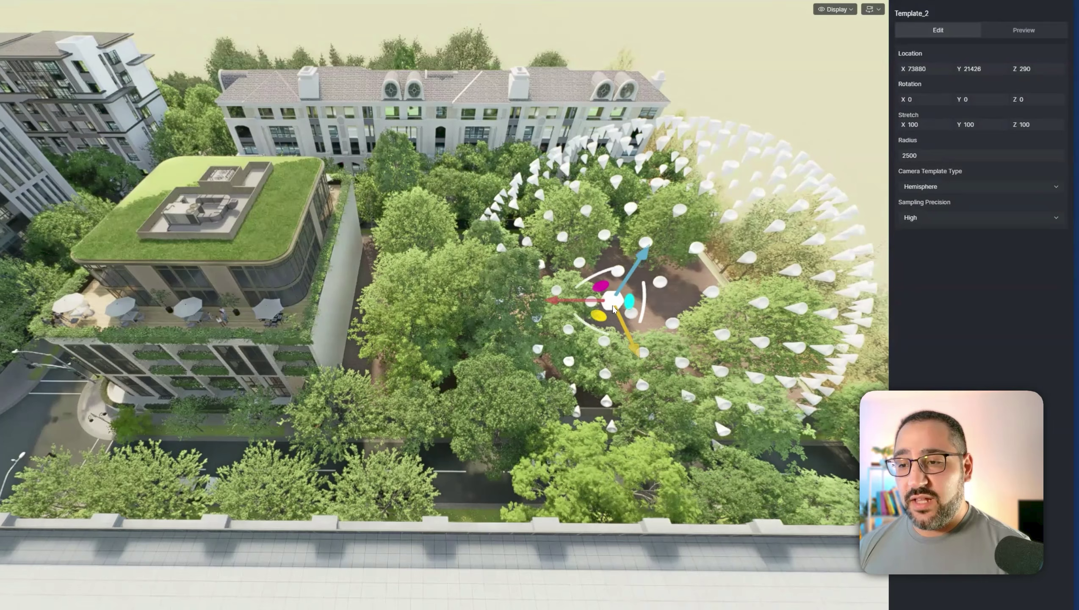
left_click_drag(541, 300, 490, 300)
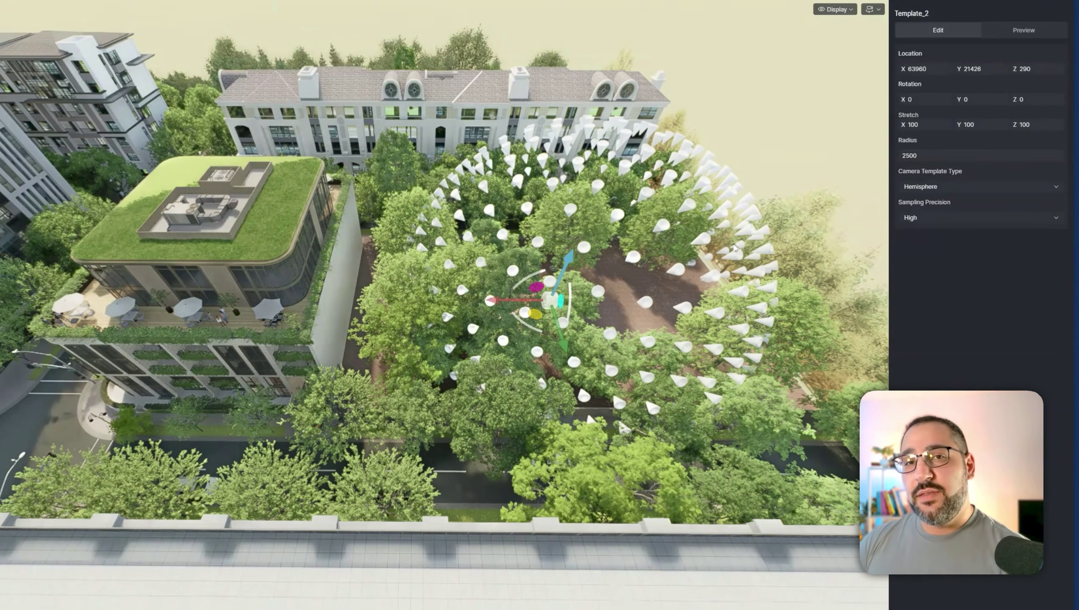
- Change the second template's camera template type from Hemisphere to Cube
key("d")
right_click_drag(627, 291, 585, 291)
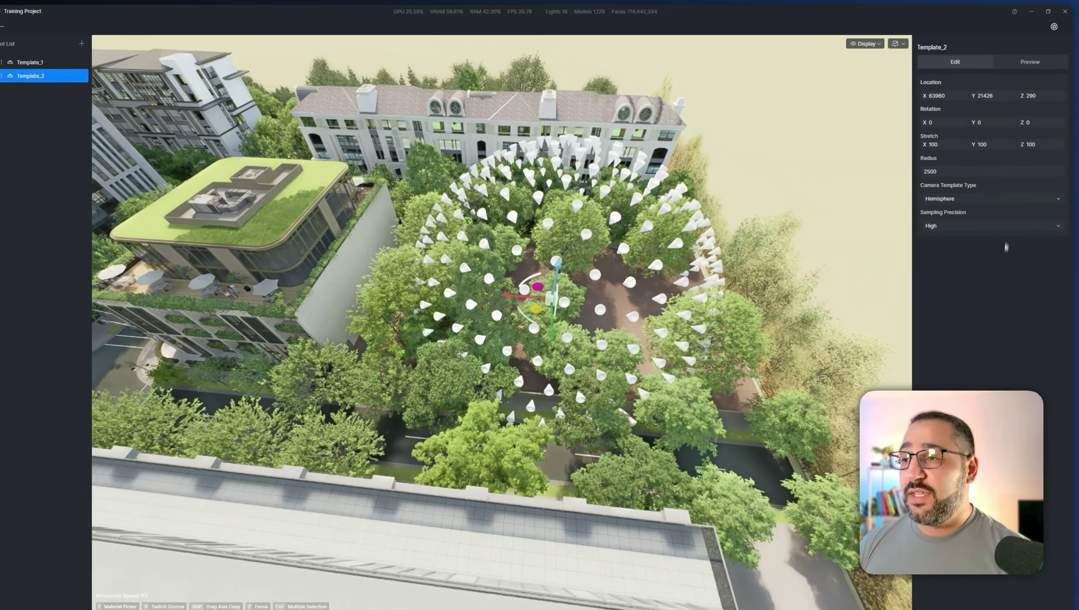
left_click(987, 198)
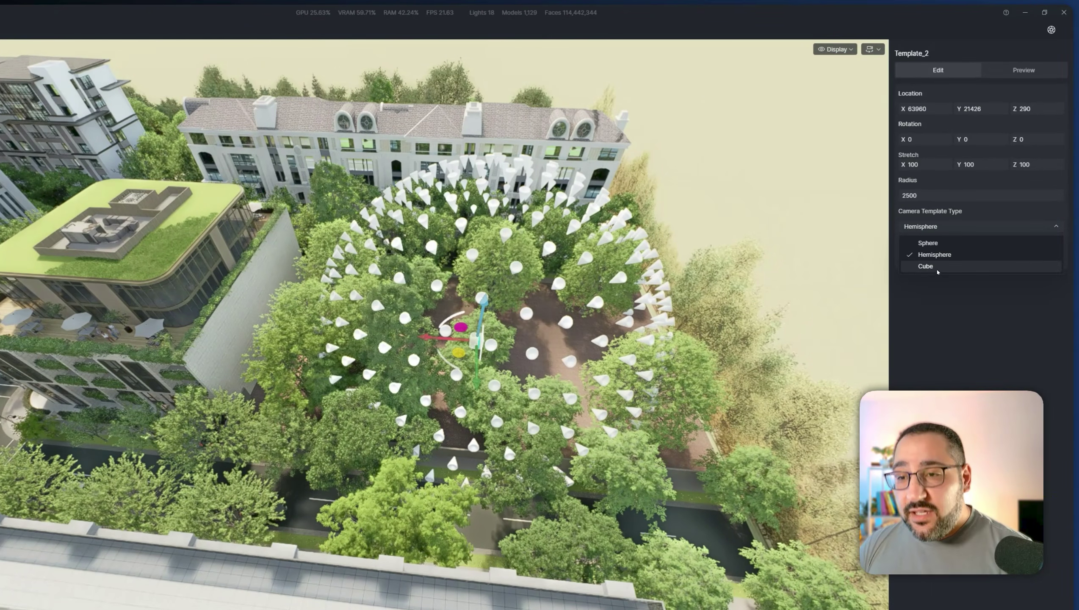
left_click(937, 269)
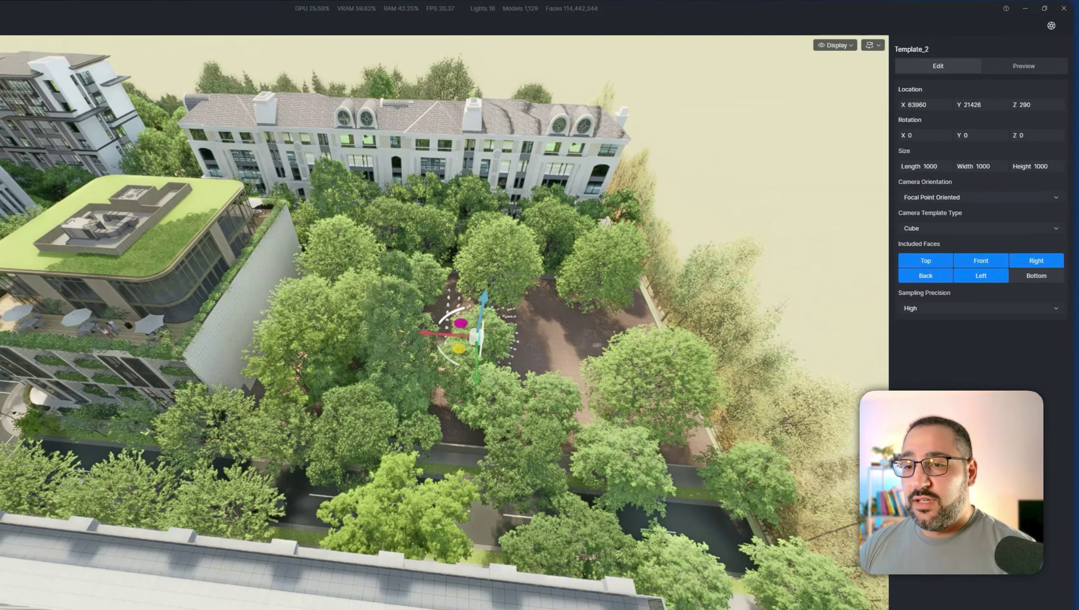
- Set the second template's cube size to 5000 in length, width and height
key("w")
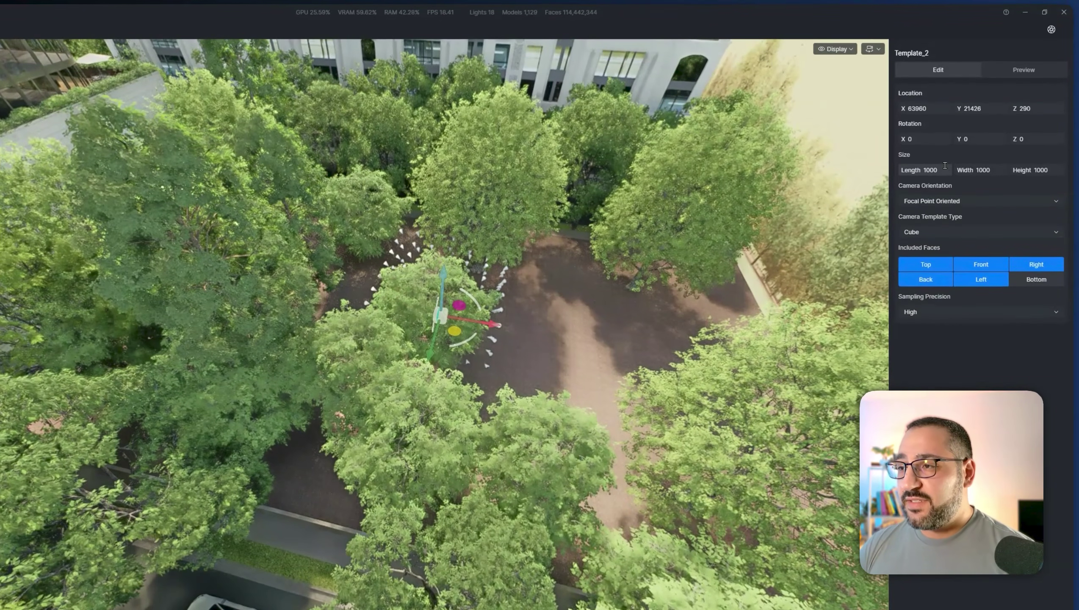
left_click(946, 162)
type("5000")
key("Return")
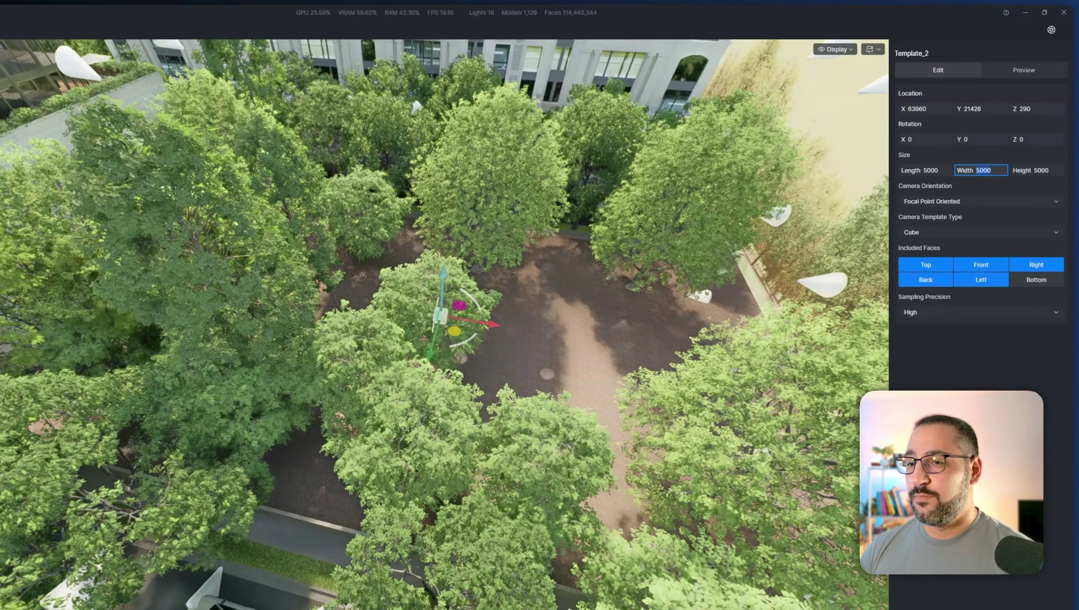
- Examine the enlarged cube's camera layout around the trees, check its tour preview, and return to editing the template
key("s")
right_click_drag(657, 282, 308, 268)
key("s")
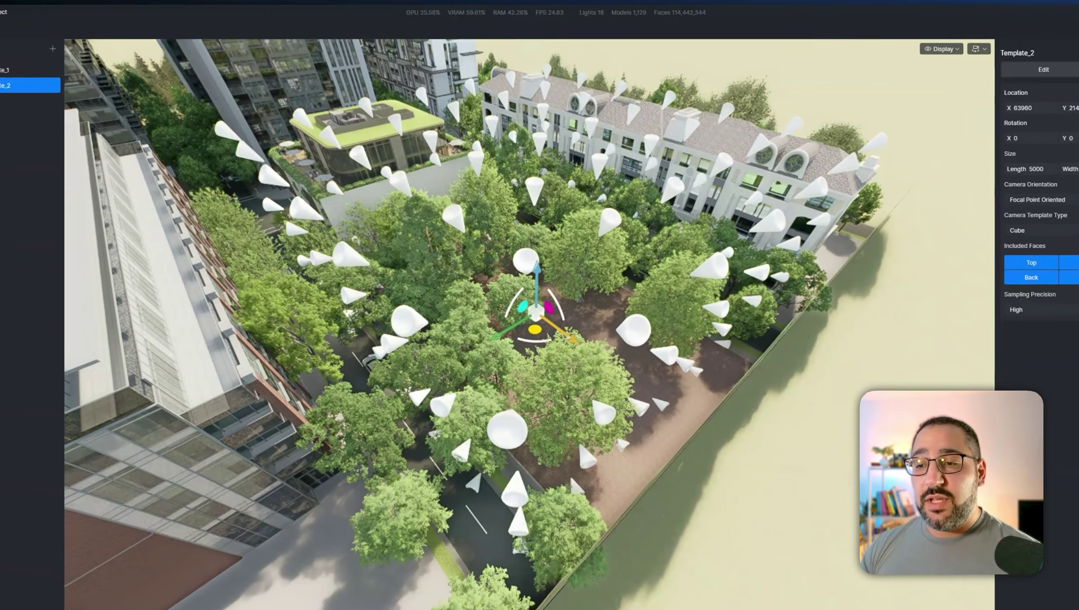
right_click_drag(541, 294, 541, 294)
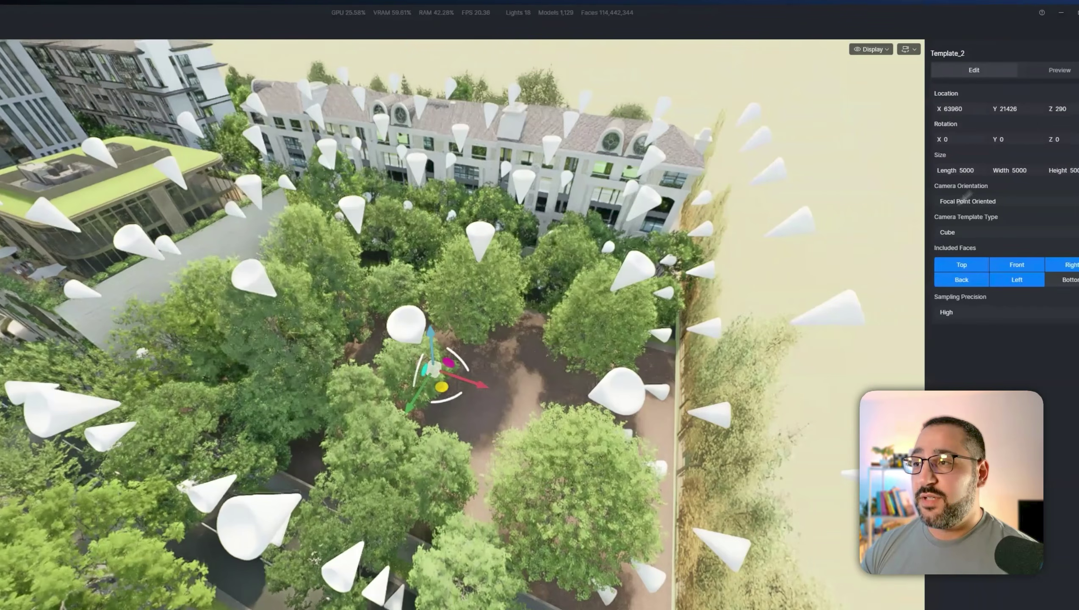
left_click(1022, 71)
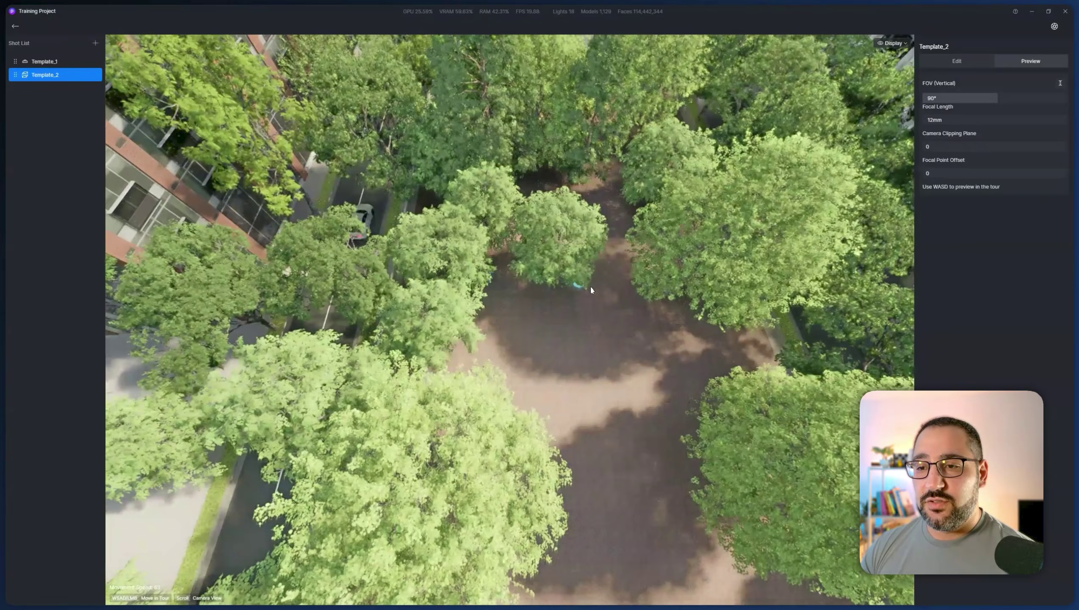
left_click(956, 61)
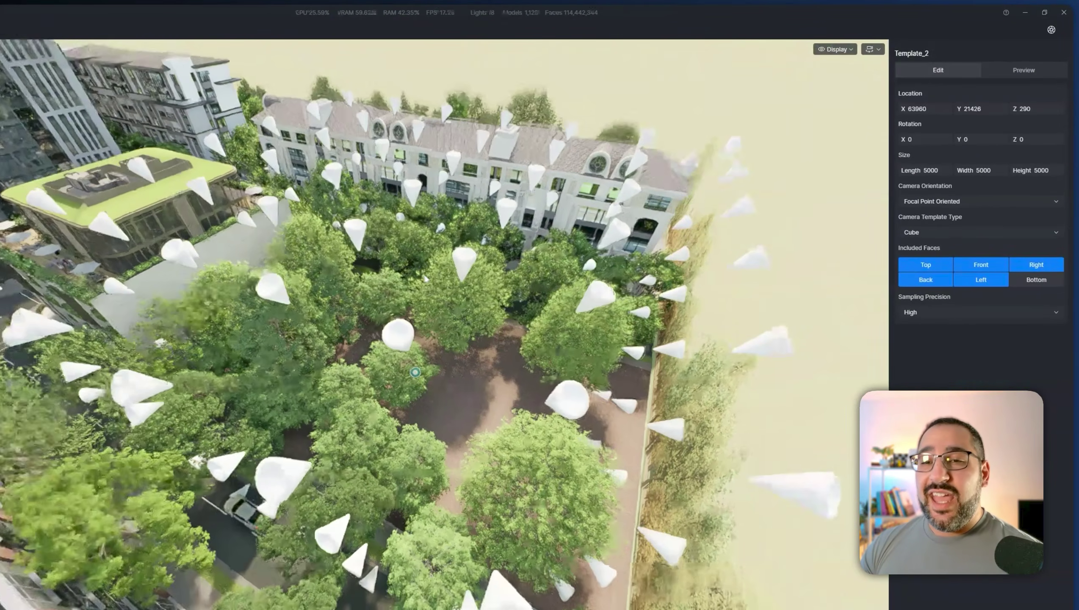
- Add a third template of type Cube with its focal point on the corner building's glazed upper storey beside the terrace
key("s")
right_click_drag(426, 279, 821, 234)
key("w")
key("s")
key("w")
key("a")
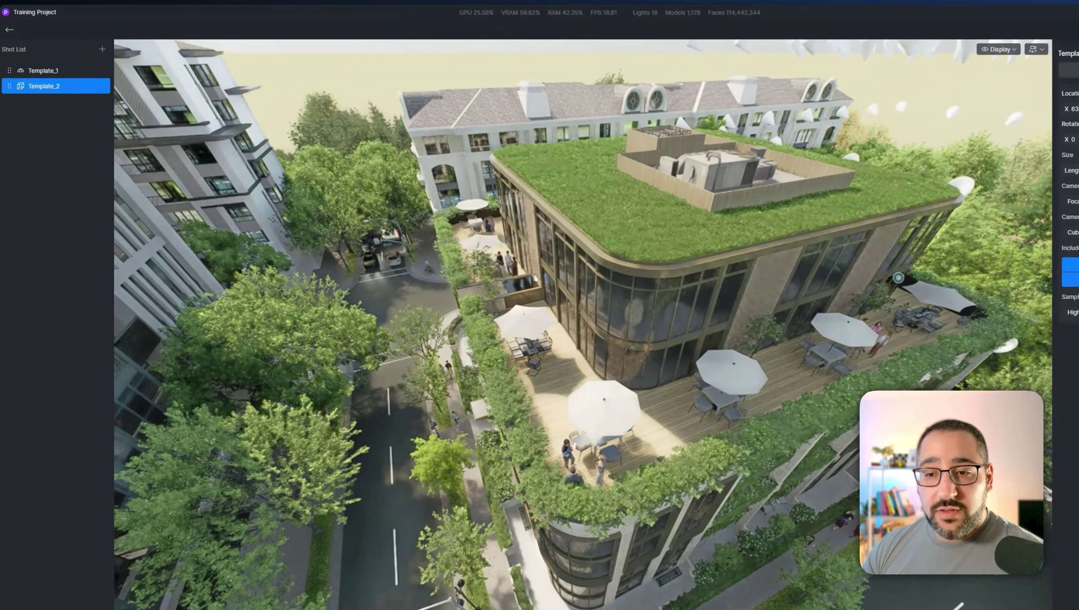
key("s")
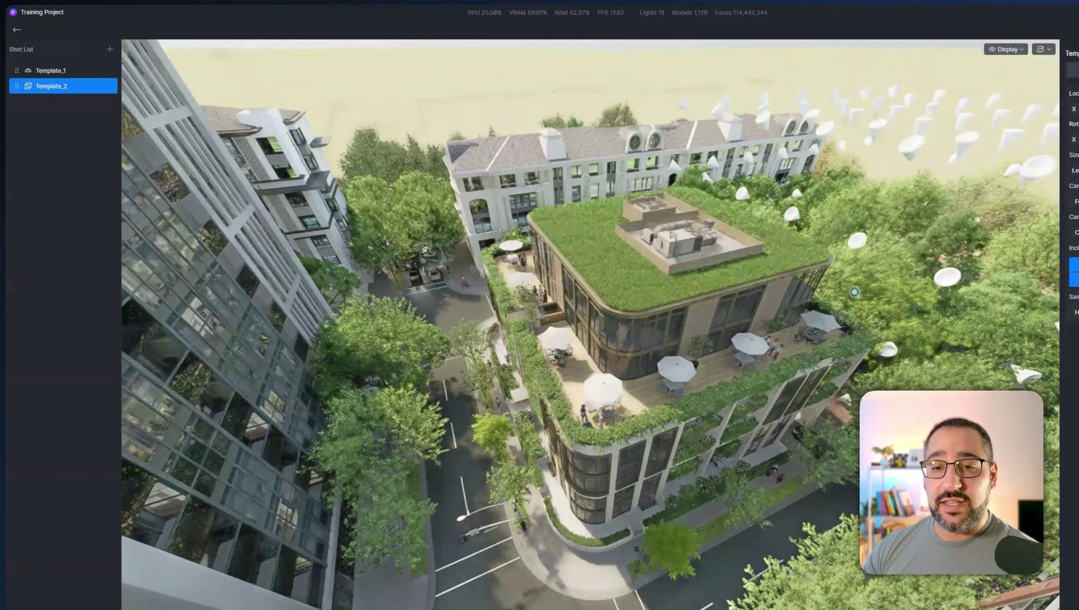
left_click(111, 48)
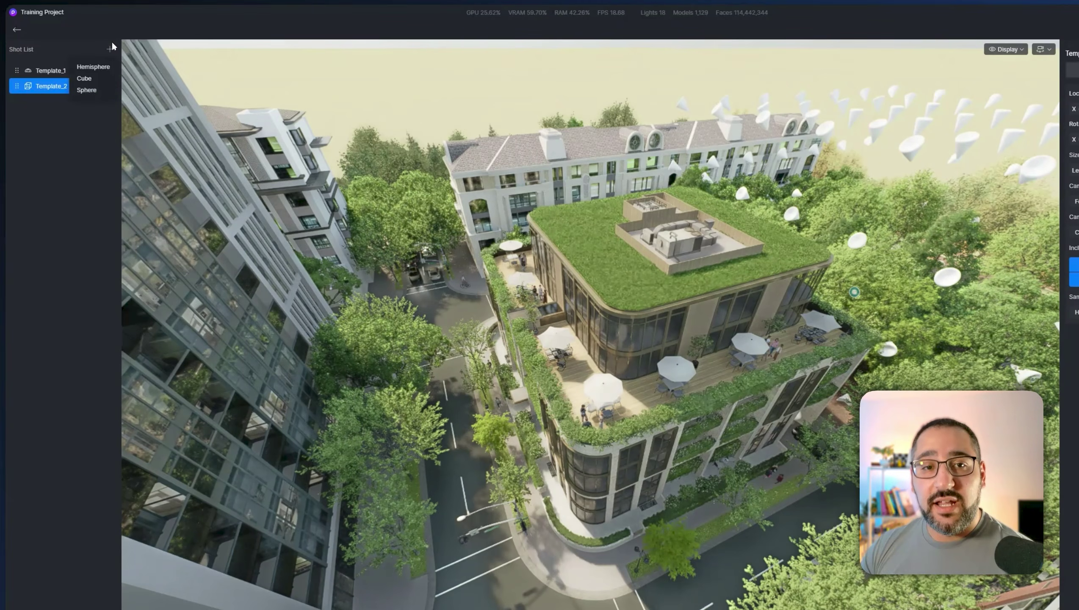
left_click(102, 90)
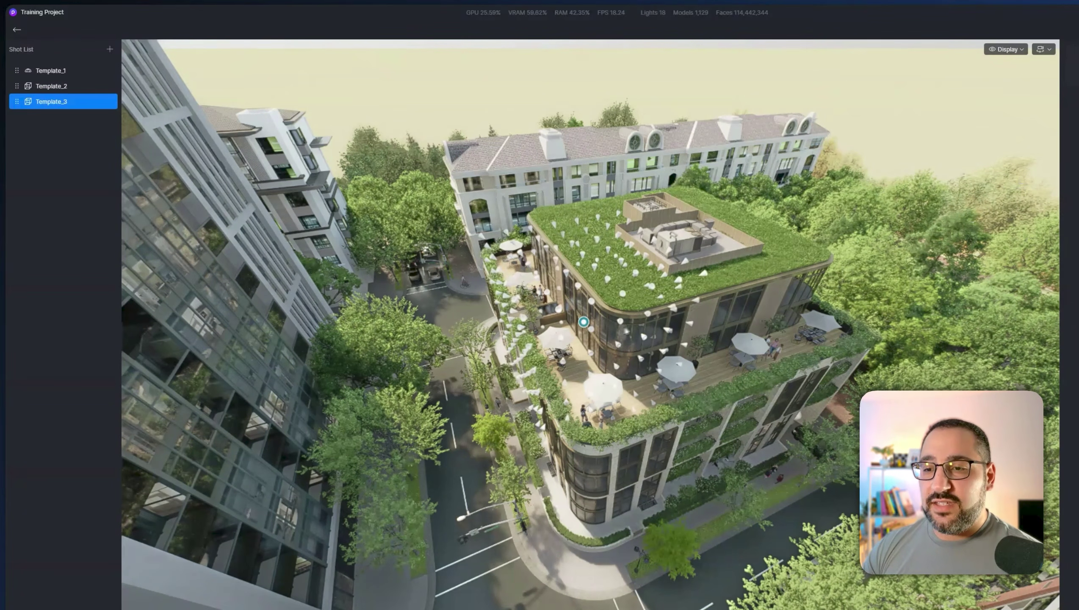
scroll(643, 362, "up", 3)
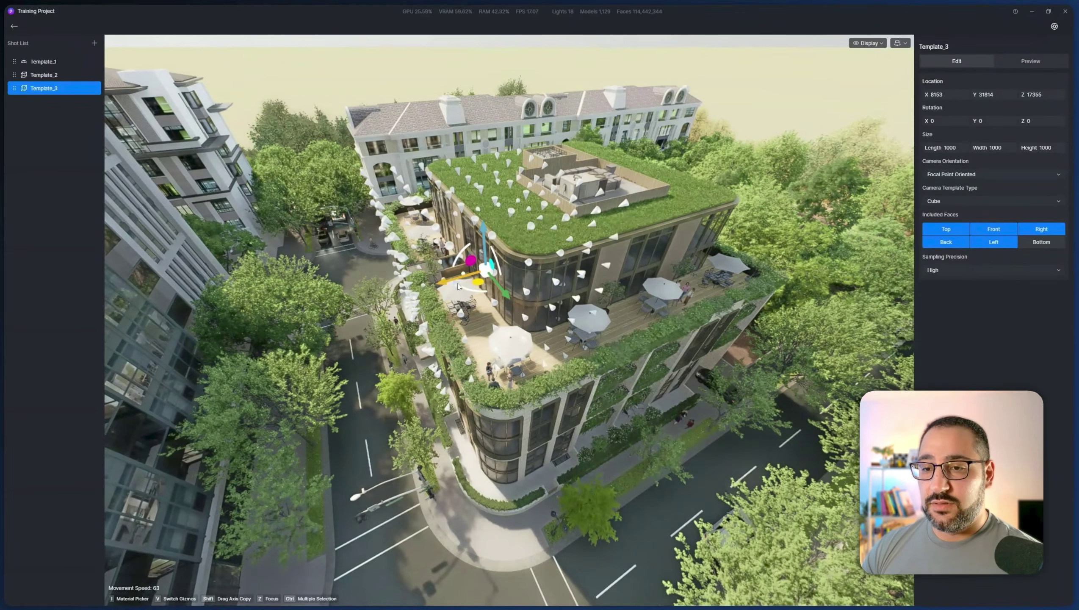
- Move the new cube toward the roof's front corner, to about X 15657, Y 28404, and enlarge it to length 1706 and width 2655
left_click_drag(388, 326, 486, 276)
left_click_drag(643, 254, 632, 246)
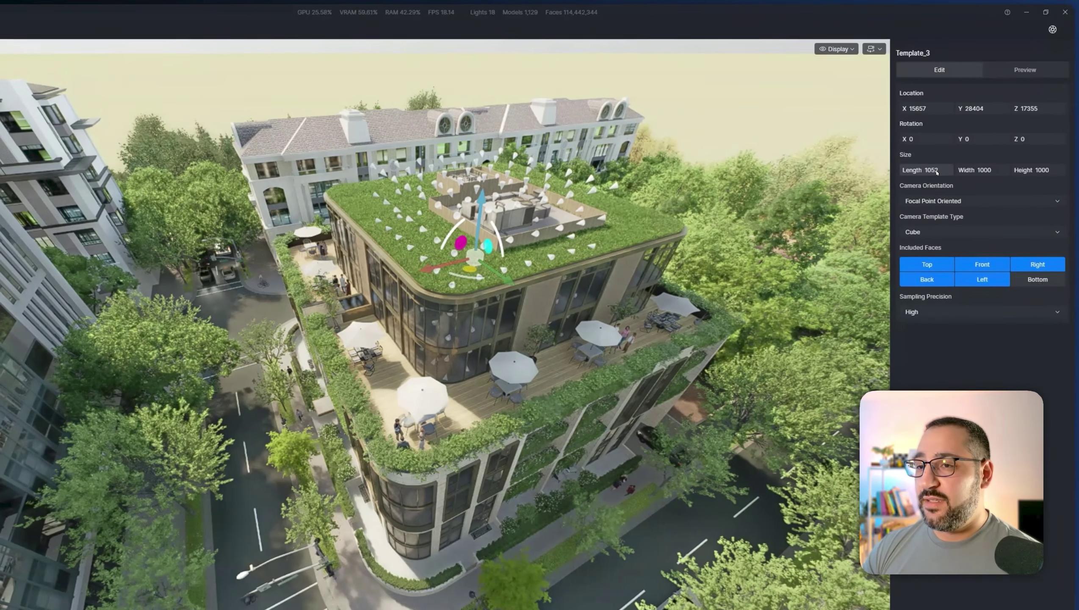
left_click_drag(989, 164, 995, 164)
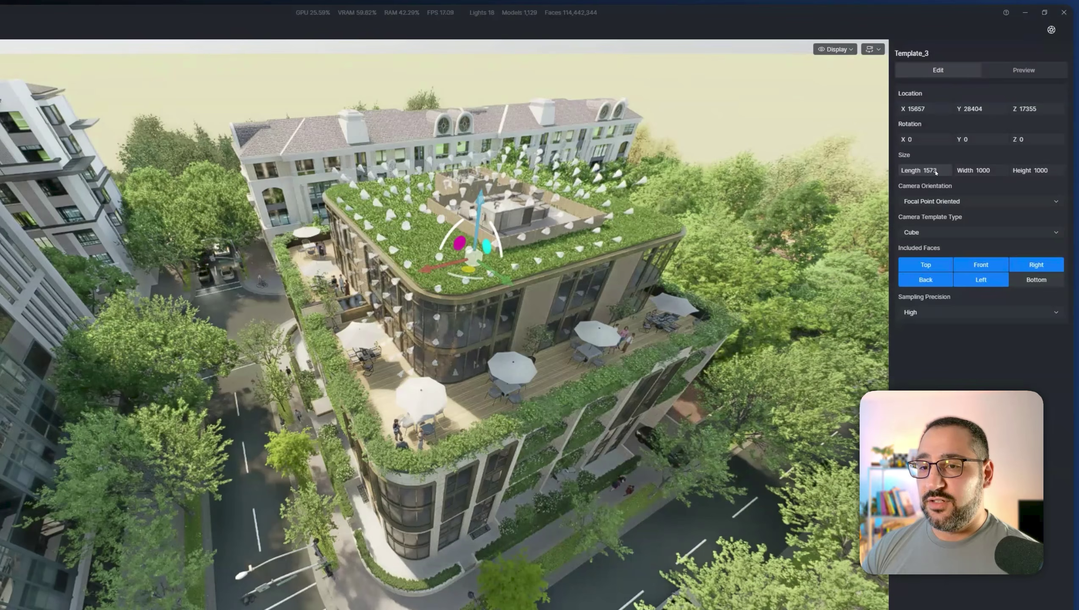
left_click_drag(988, 169, 987, 169)
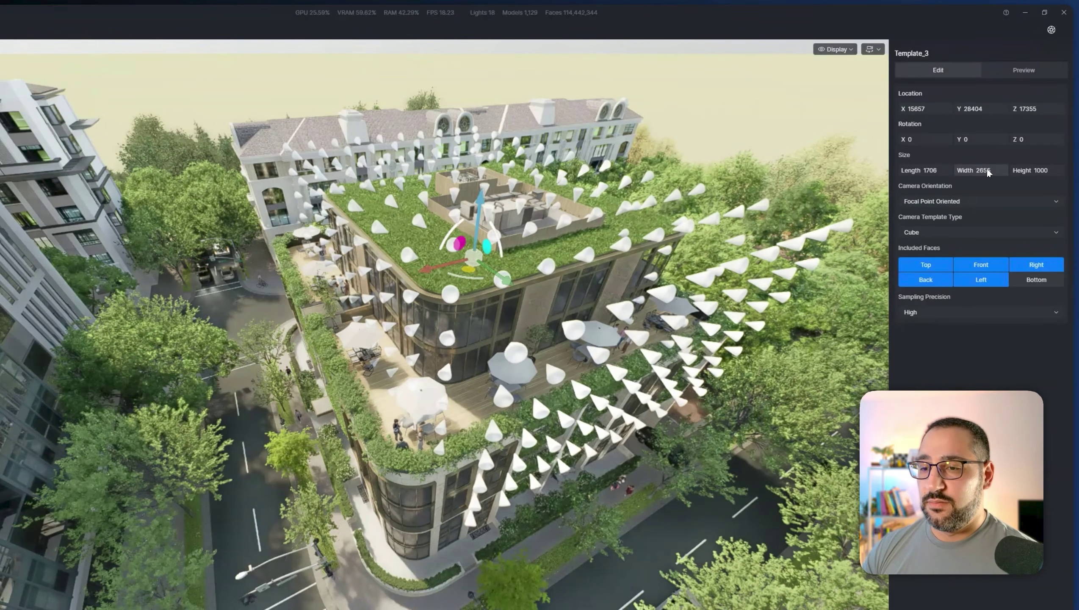
- Lower the third template's sampling precision to Low after checking the camera spacing along the facade
right_click_drag(409, 244, 602, 62)
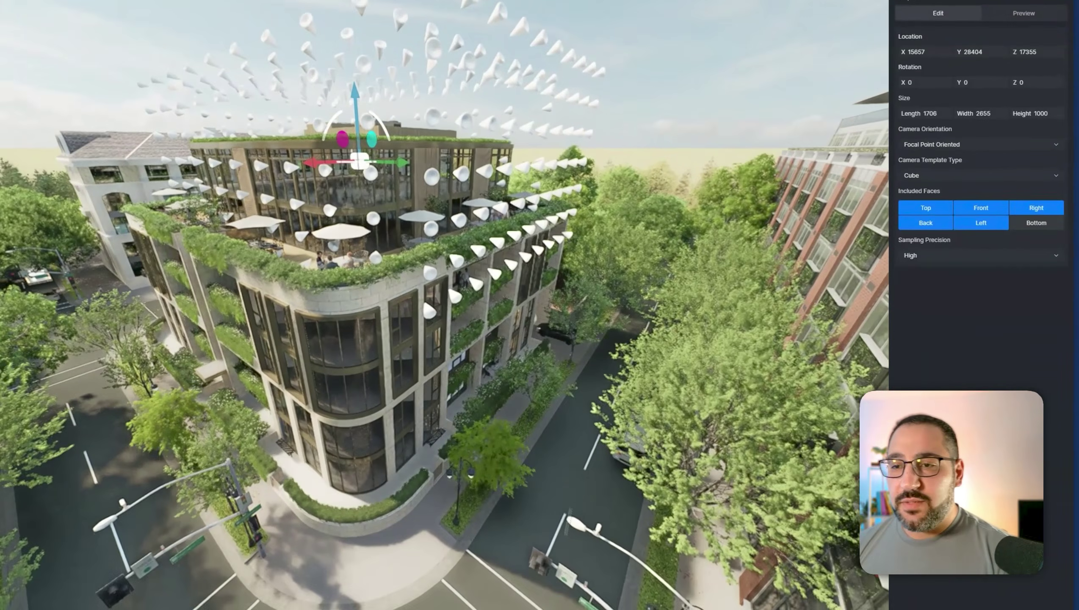
right_click_drag(568, 519, 449, 543)
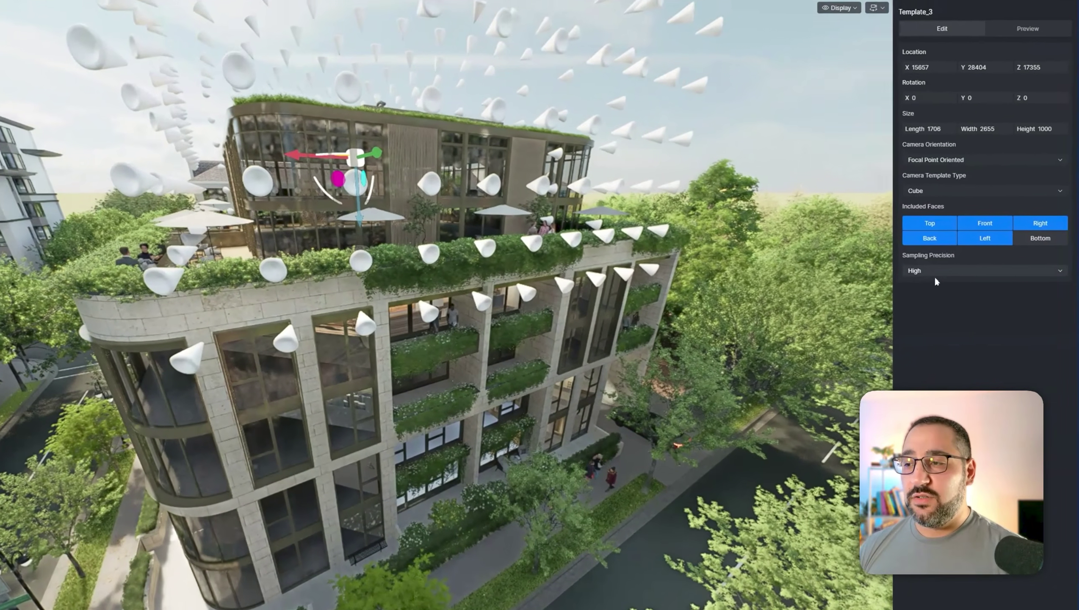
left_click(971, 217)
left_click(923, 307)
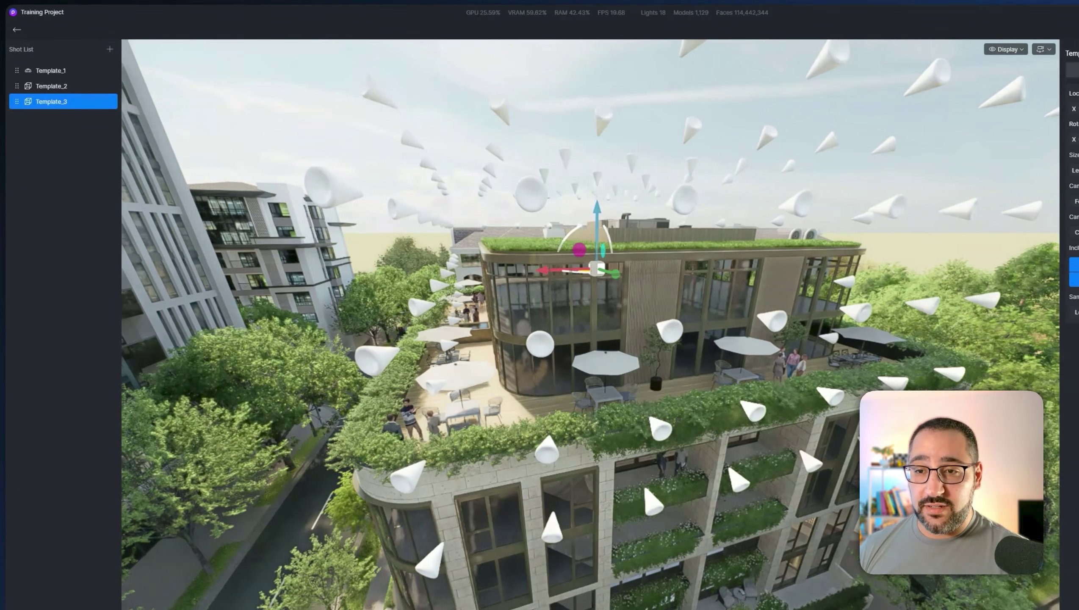
- Move the third template's cube horizontally toward the middle of the green roof, to about X 19387, Y 24268
middle_click_drag(606, 273, 799, 303)
middle_click_drag(660, 304, 717, 502)
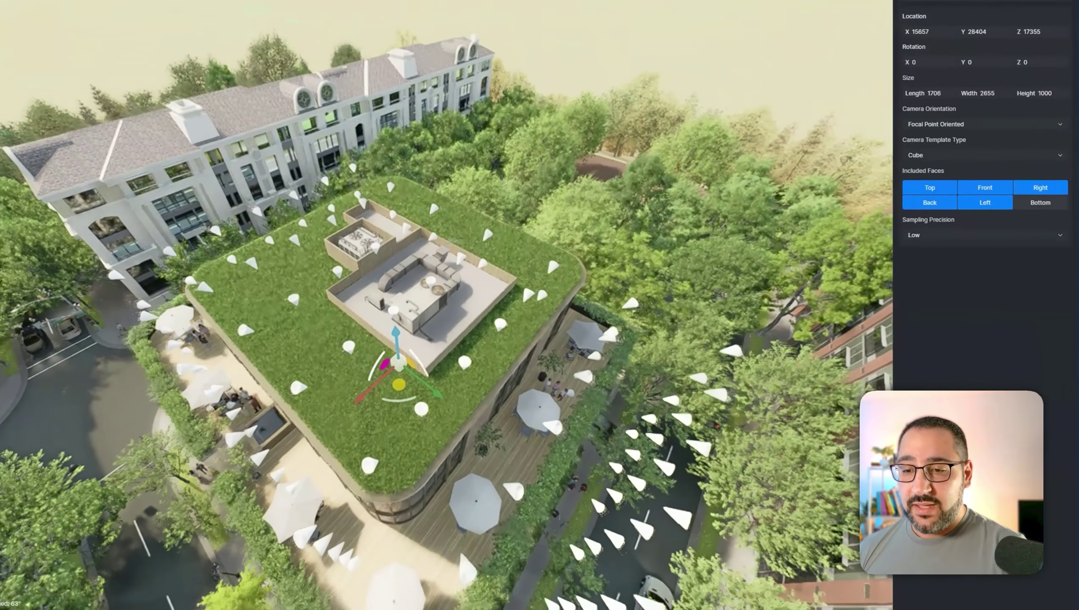
left_click_drag(417, 462, 410, 414)
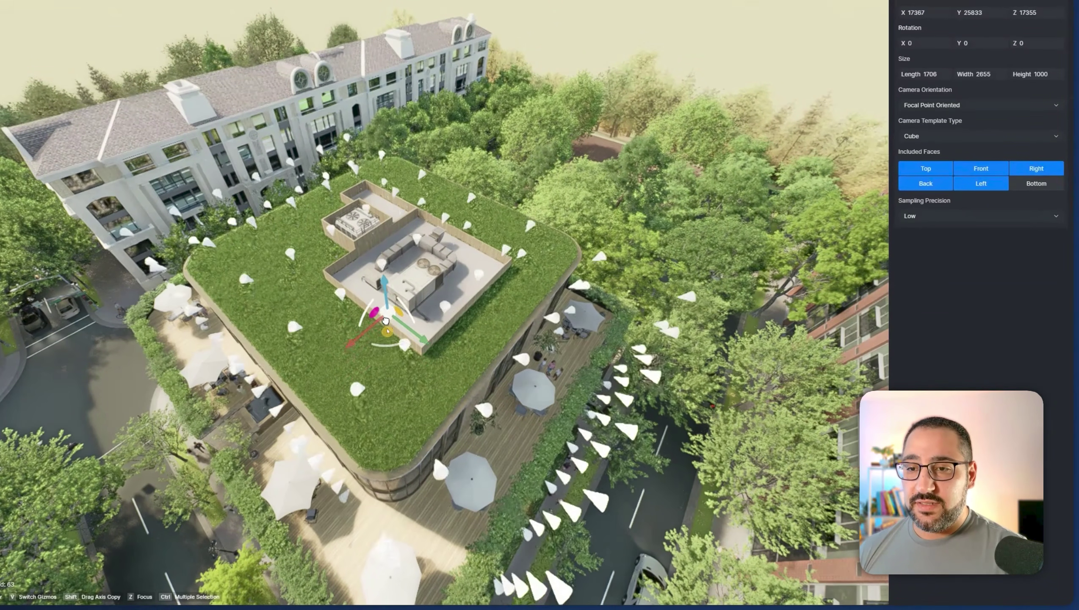
left_click_drag(386, 321, 388, 281)
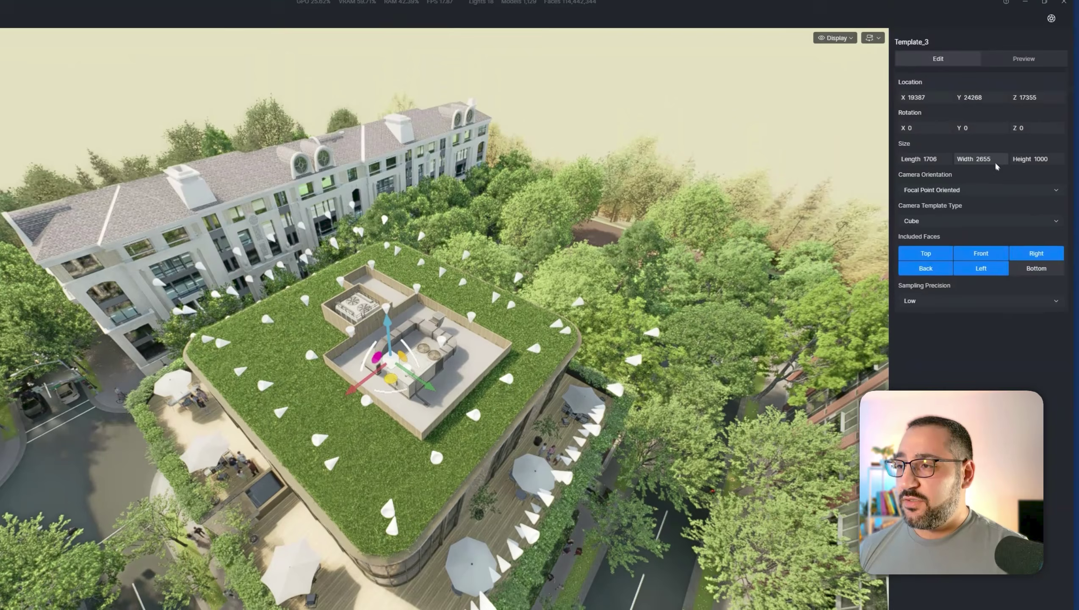
- Enlarge the third template's cube to length 3028 and width 2851 so its cameras surround the building
left_click_drag(977, 160, 1015, 160)
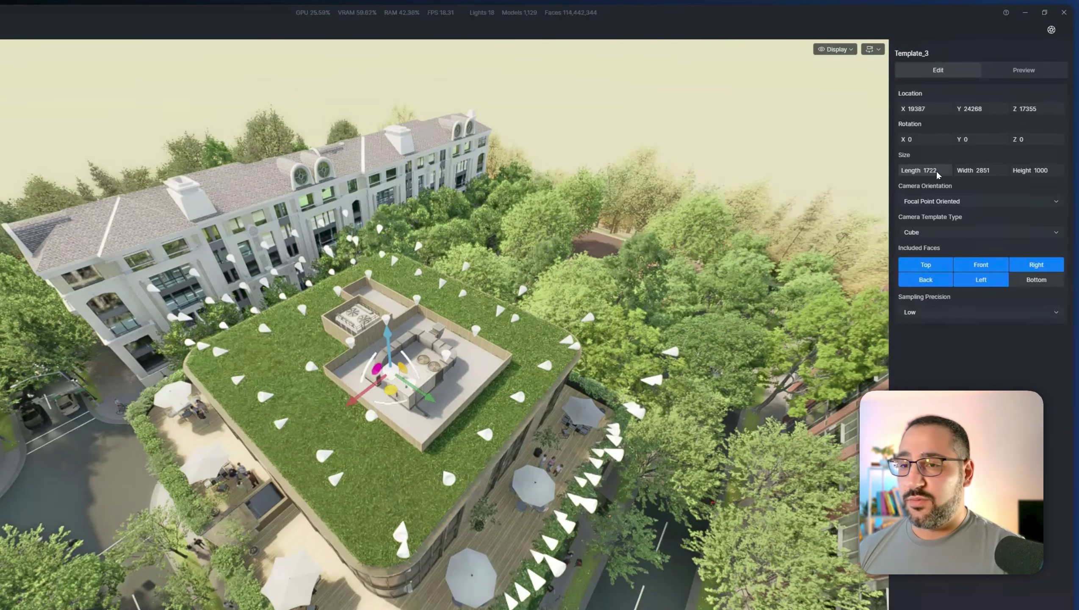
left_click_drag(934, 170, 936, 169)
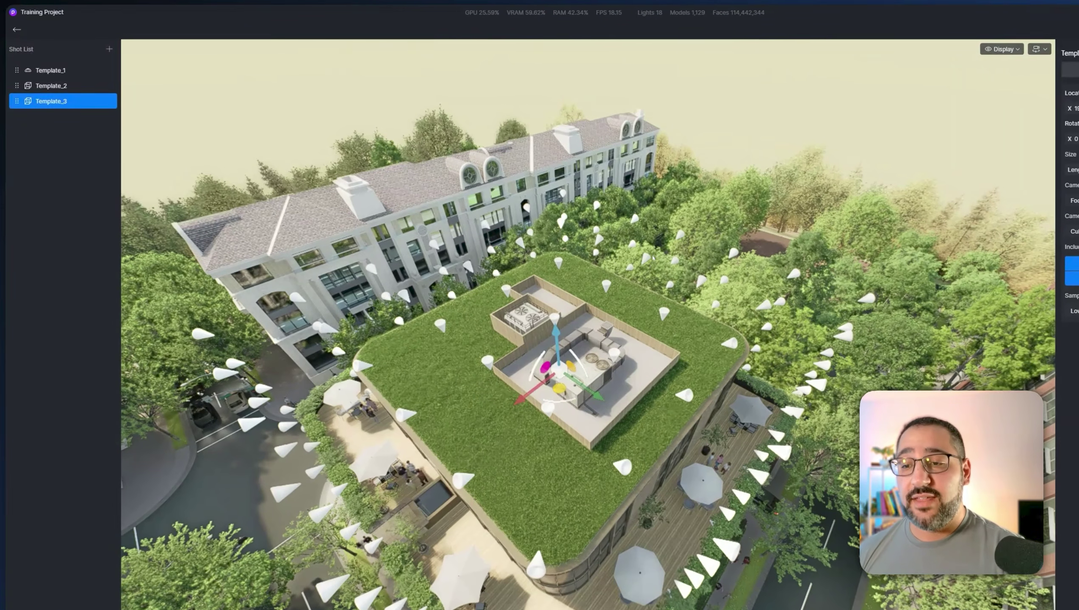
middle_click_drag(539, 231, 545, 151)
middle_click_drag(631, 174, 635, 86)
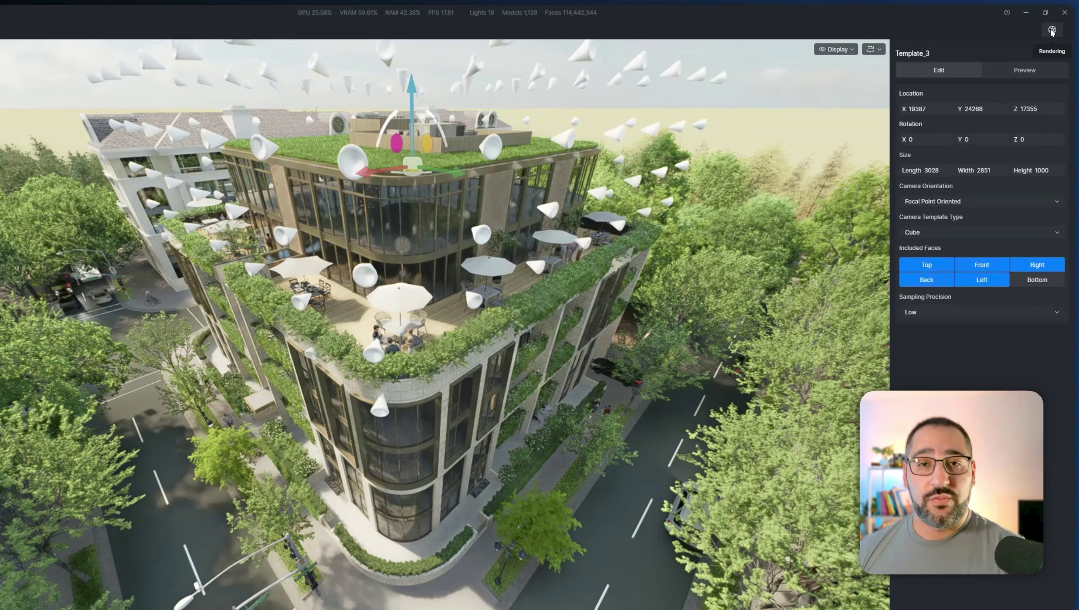
- Open the tour rendering settings and select all three templates for rendering
left_click(1059, 30)
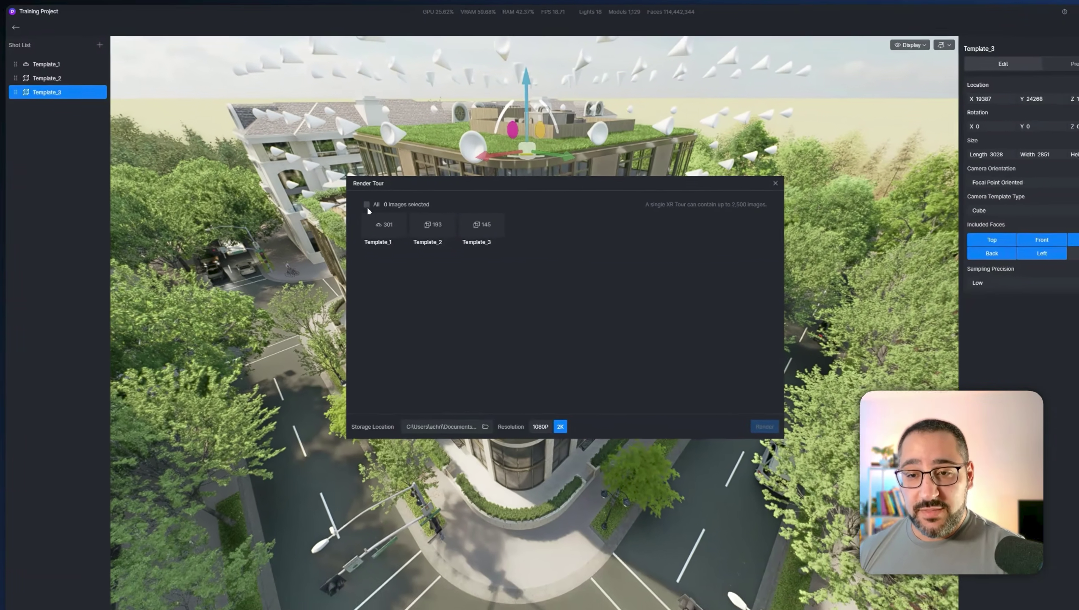
left_click(350, 196)
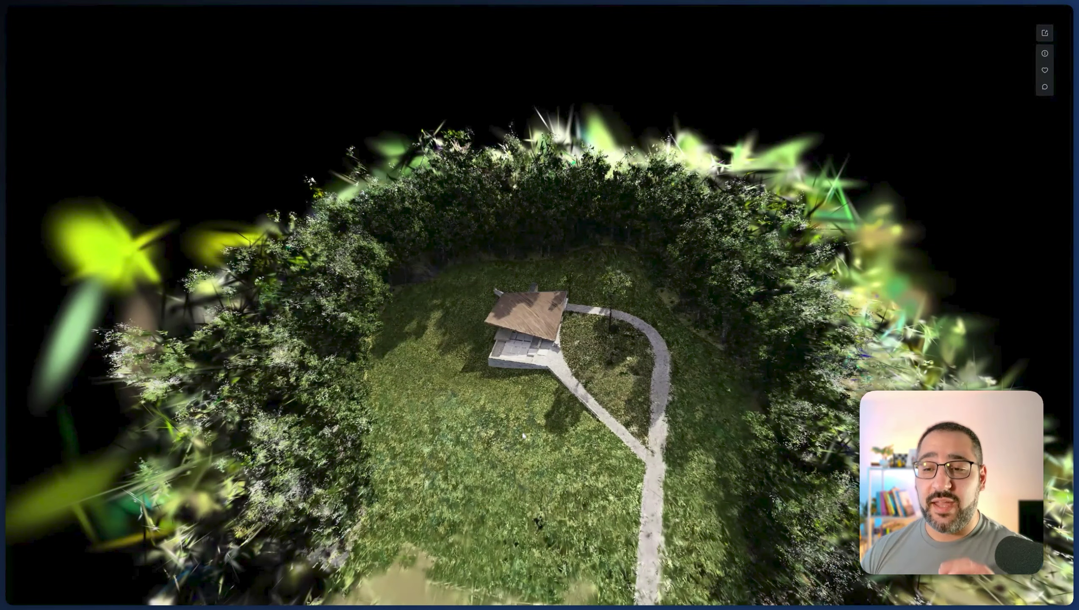
- Explore the finished XR Tour of the house in the forest clearing, from the overhead overview down to its roof, terrace and glass front
scroll(526, 434, "up", 10)
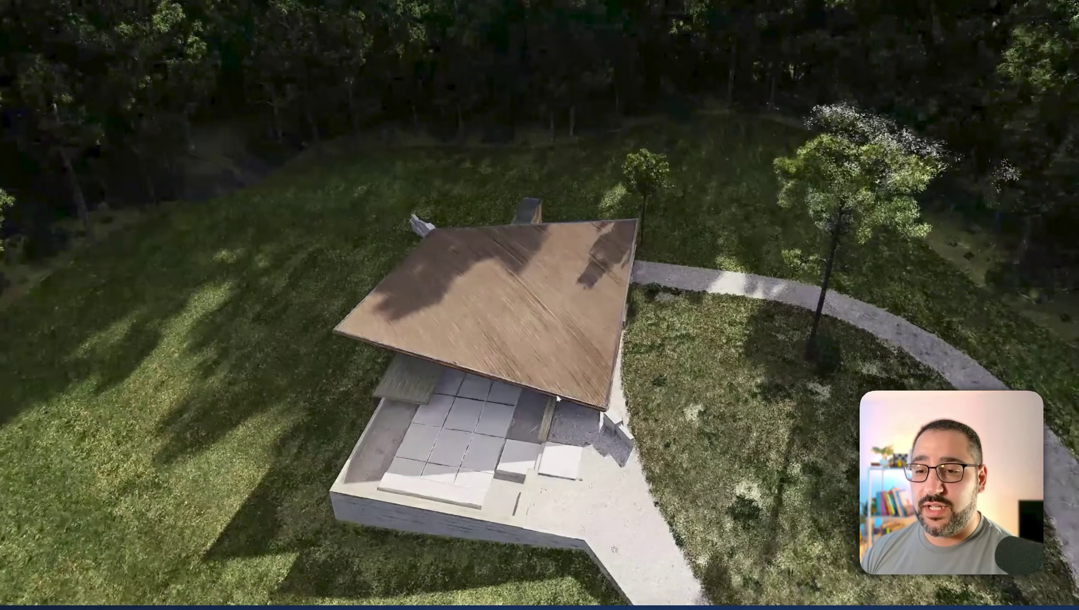
left_click_drag(557, 398, 577, 265)
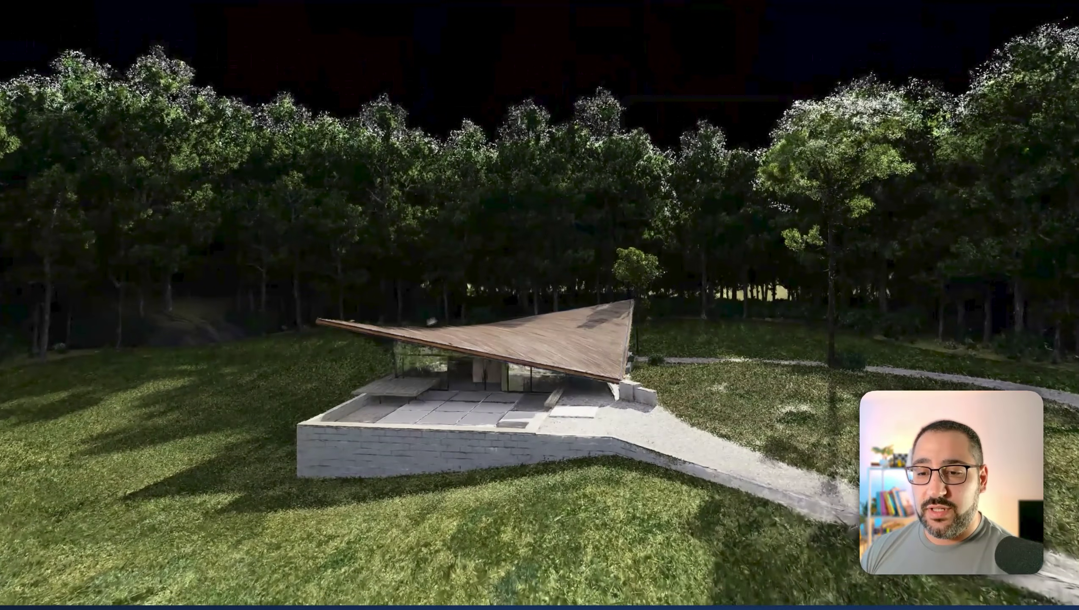
left_click_drag(605, 321, 558, 340)
scroll(558, 340, "down", 3)
scroll(558, 340, "down", 5)
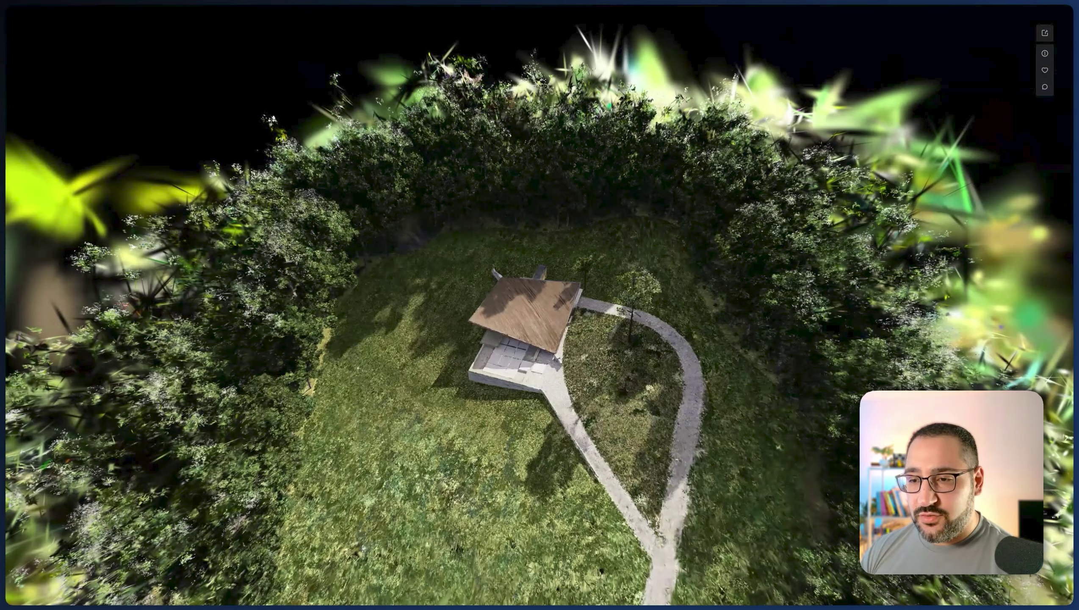
scroll(539, 379, "up", 10)
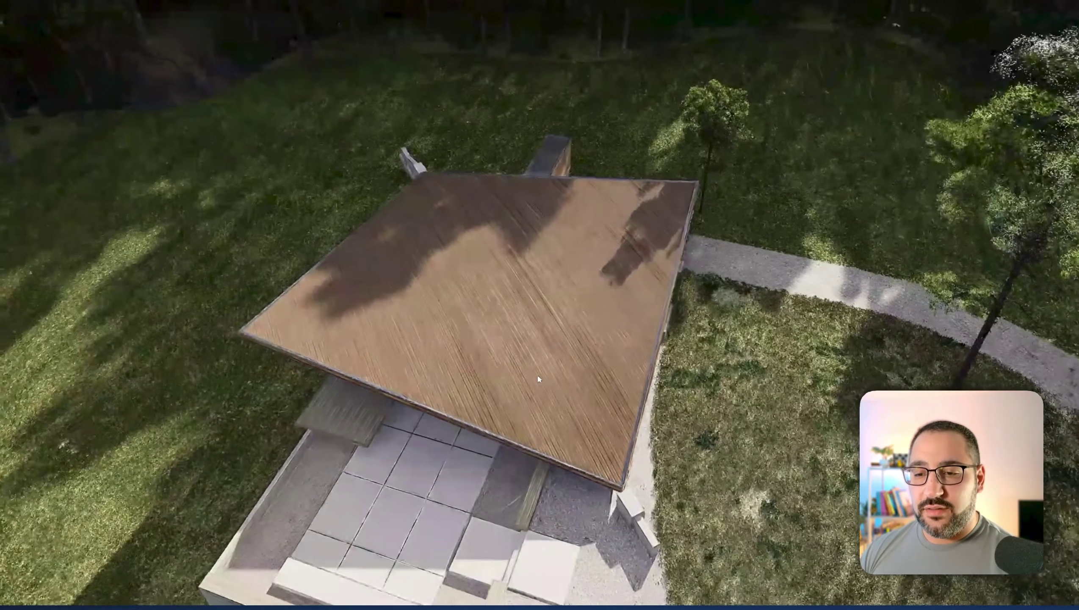
left_click_drag(539, 378, 631, 190)
left_click_drag(453, 418, 410, 425)
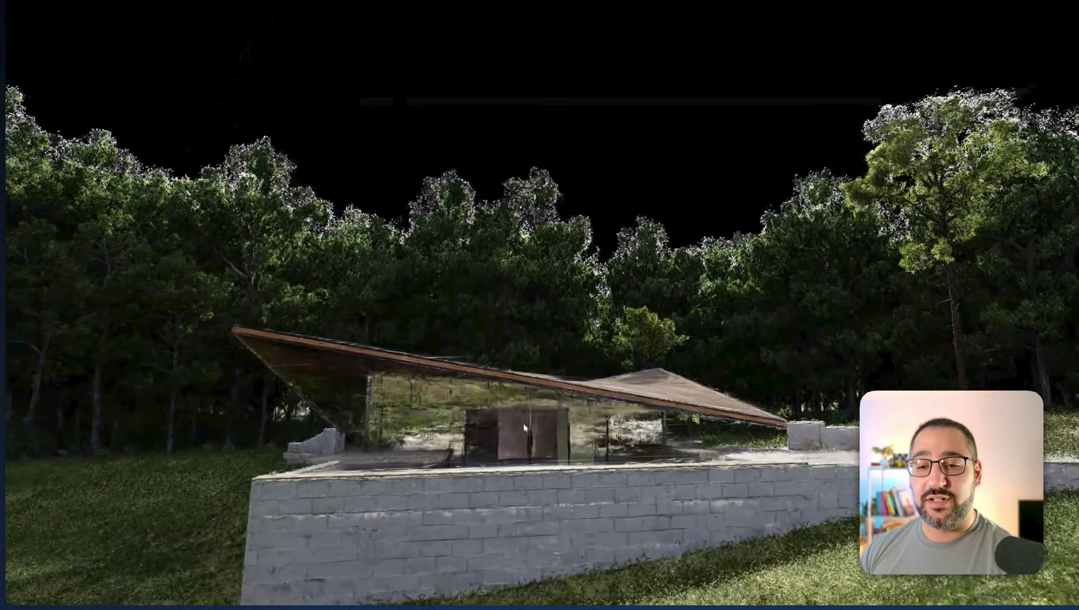
left_click_drag(455, 446, 414, 473)
left_click_drag(488, 451, 484, 416)
left_click_drag(411, 431, 392, 403)
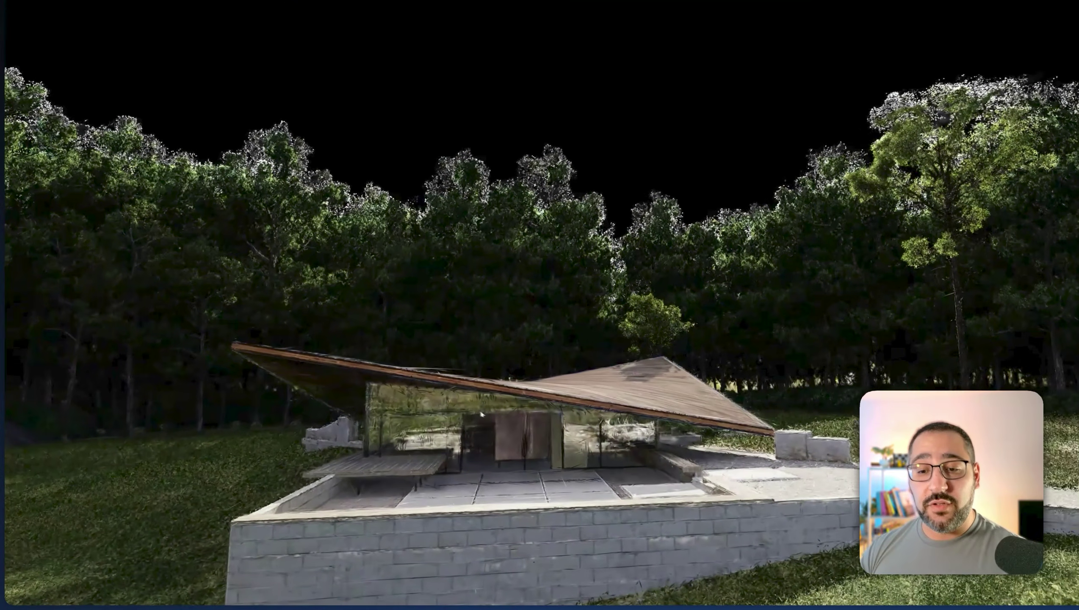
left_click_drag(461, 427, 641, 414)
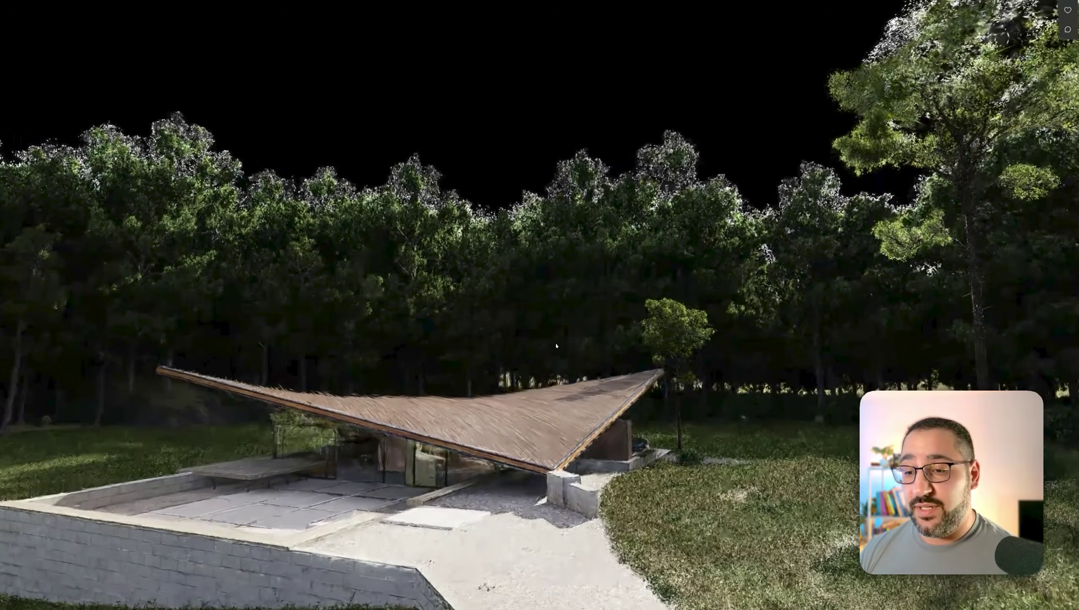
- Leave the example tour and open the corner building's Untitled XR tour from Recents for editing
left_click_drag(593, 333, 566, 422)
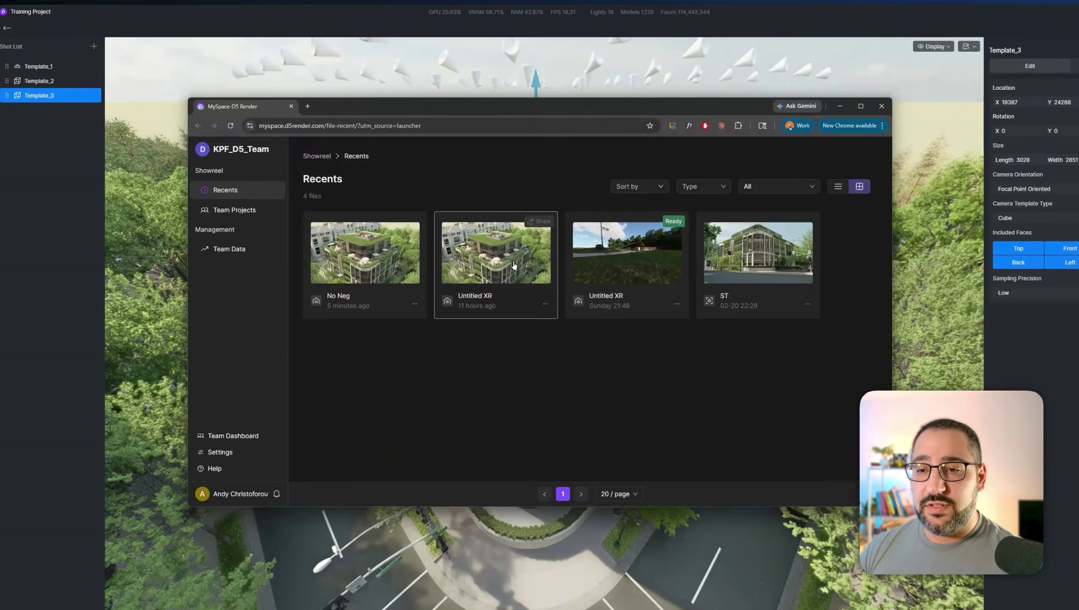
left_click(483, 243)
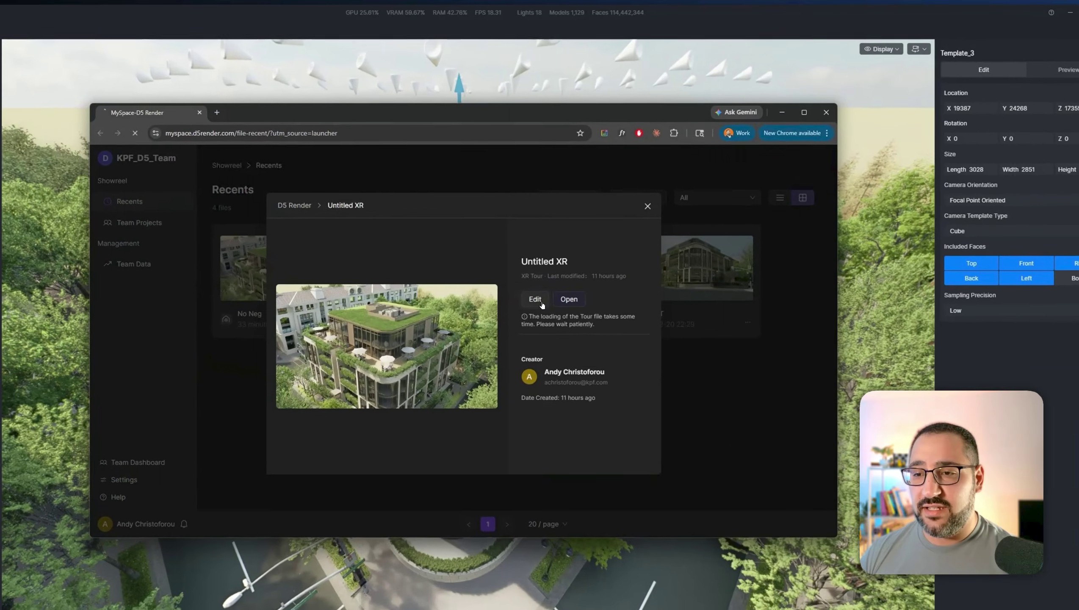
left_click(574, 260)
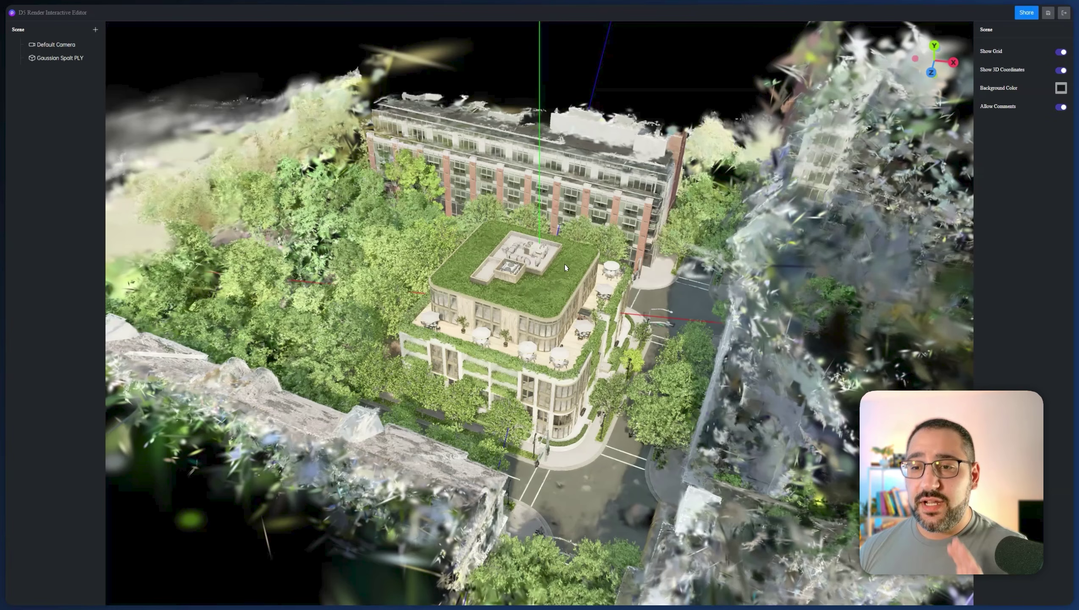
- Set the Default Camera's FOV to 49
left_click(56, 44)
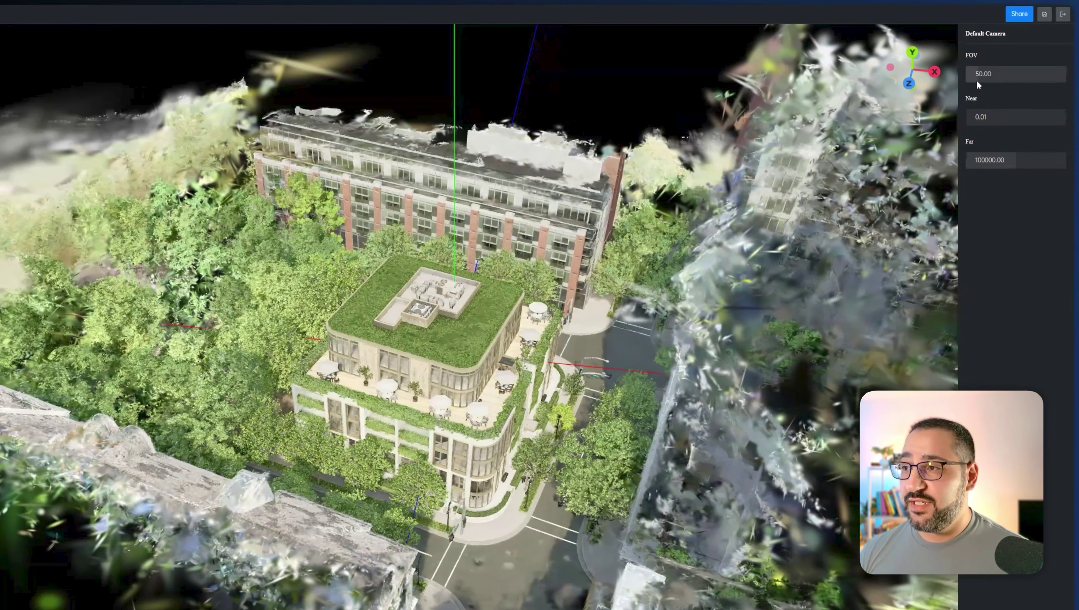
left_click_drag(997, 77, 980, 80)
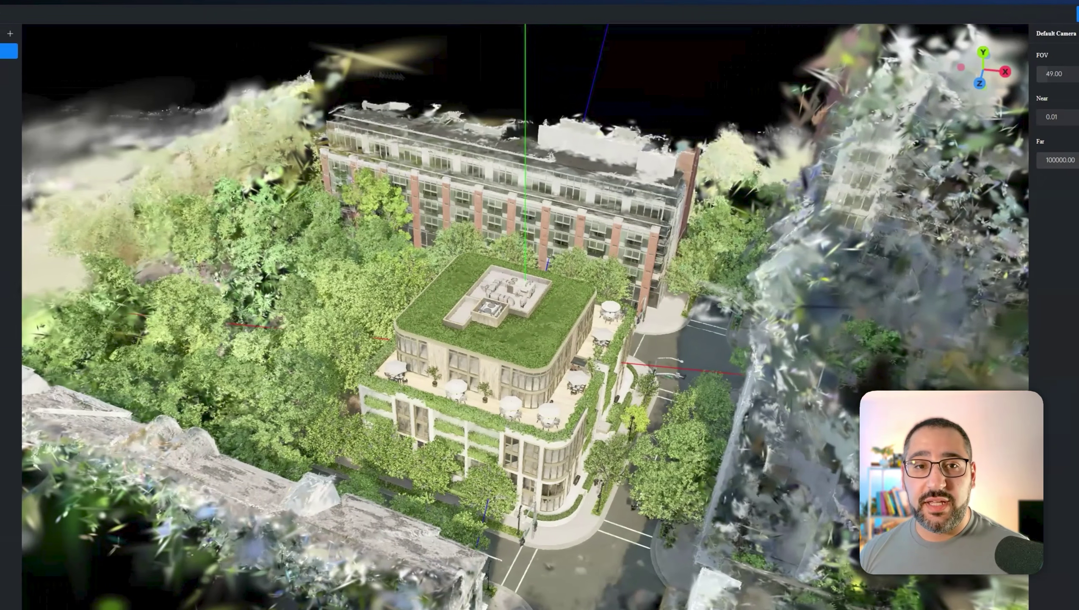
- Turn off the grid and the 3D coordinates in the scene settings
left_click(69, 52)
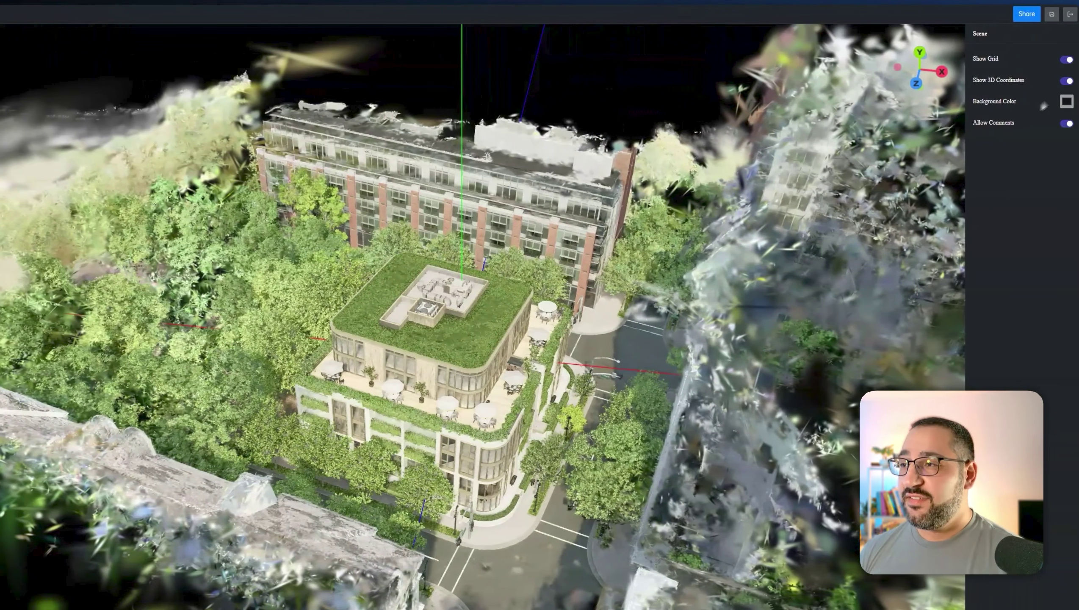
left_click(1067, 60)
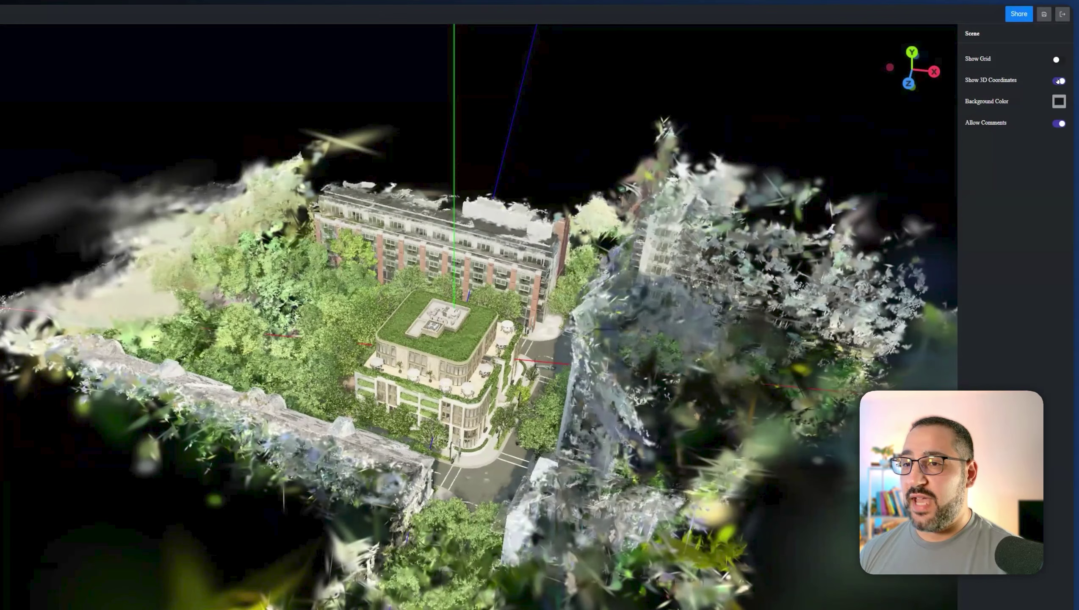
left_click(1059, 80)
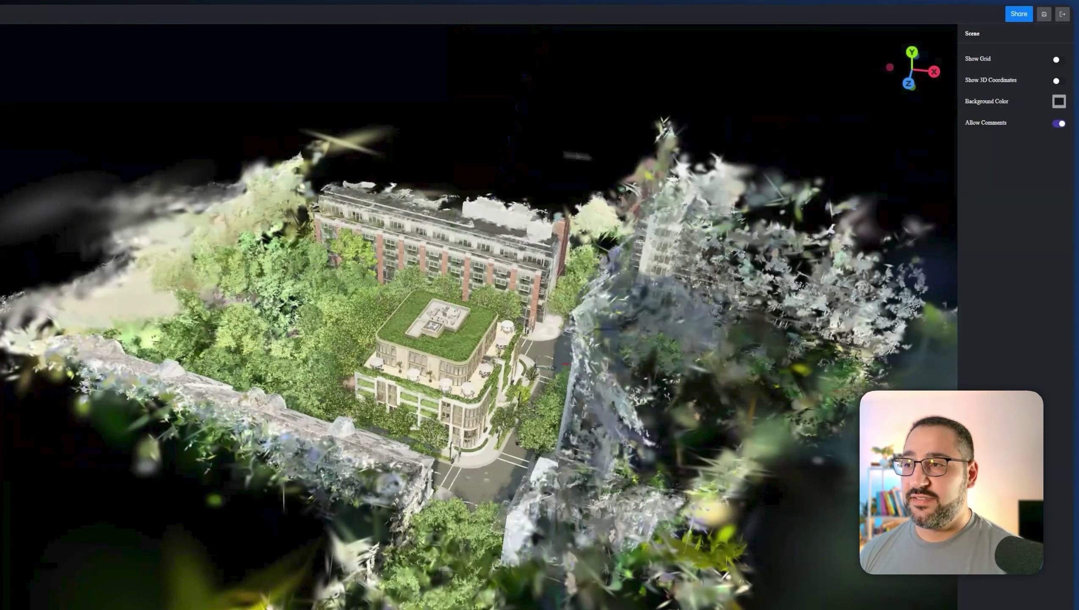
left_click_drag(1007, 155, 977, 264)
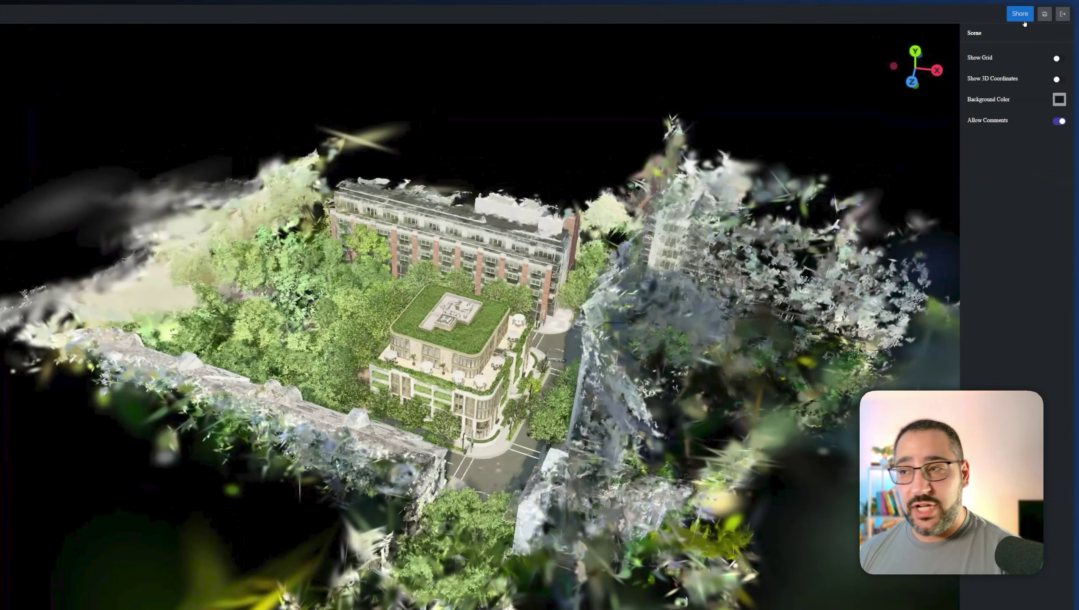
- Publish a share link for the tour in Performance Mode
left_click(1026, 12)
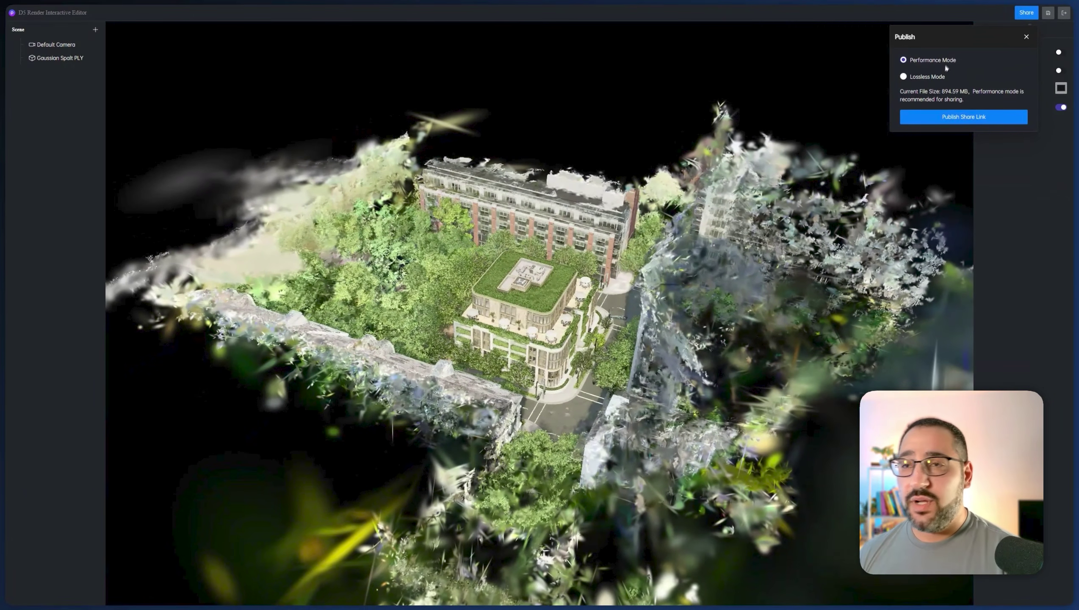
left_click(969, 117)
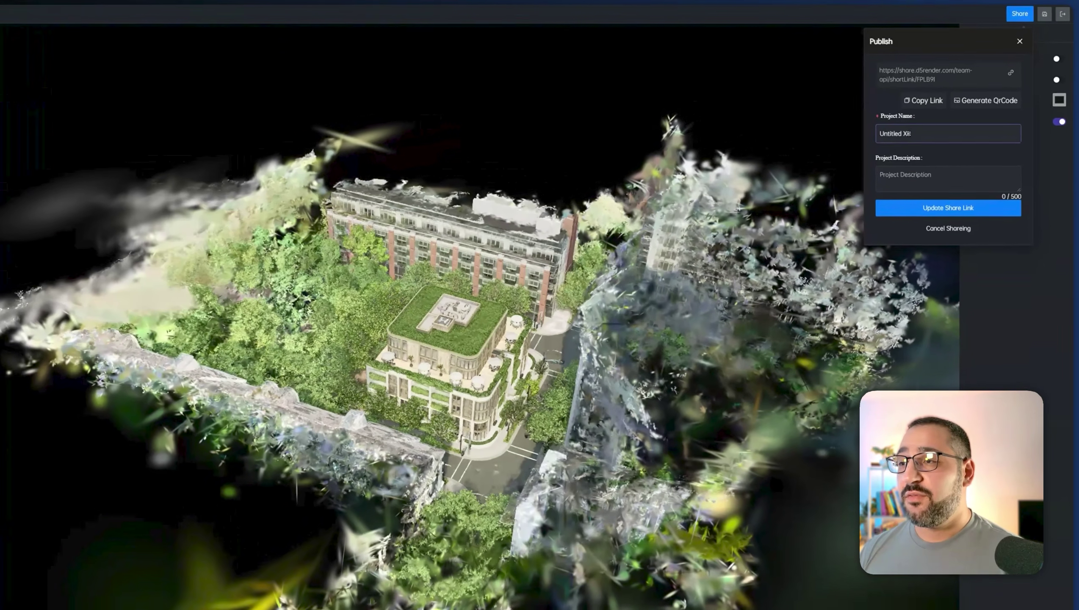
- Set the published project's name to XR Tutorial and copy its share link
triple_click(933, 118)
type("XR Tutorial")
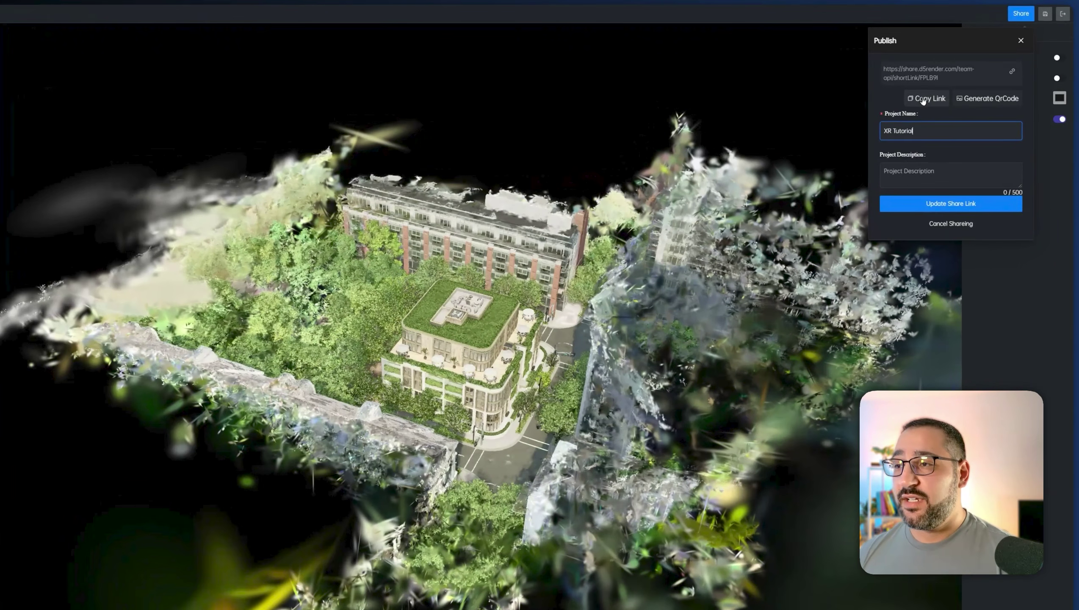
left_click(945, 89)
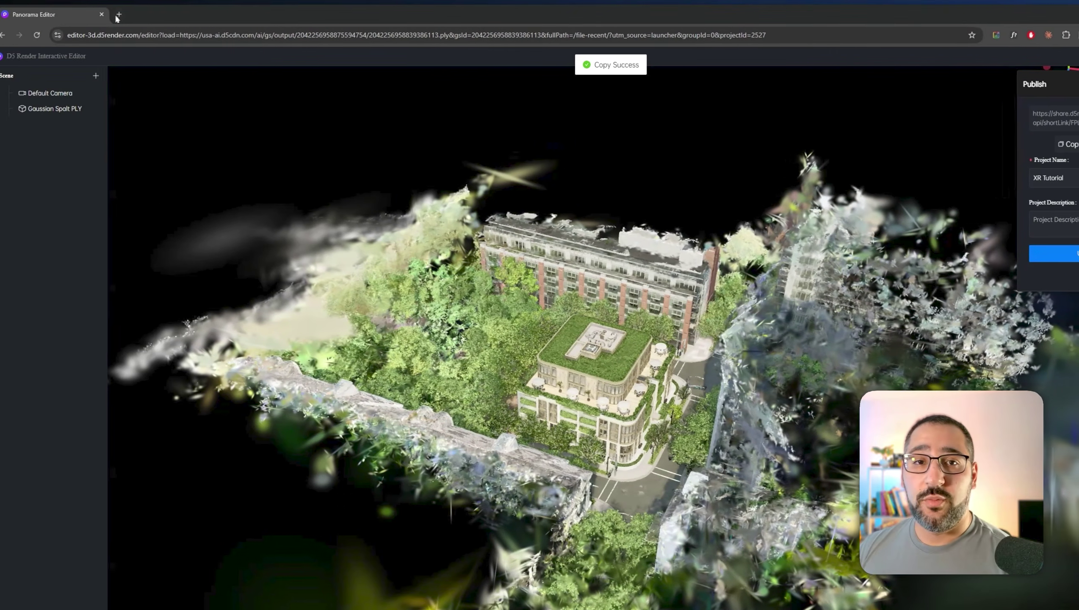
- Open the copied share link in a new browser tab and show it full screen
left_click(117, 16)
key("ctrl+v")
key("Return")
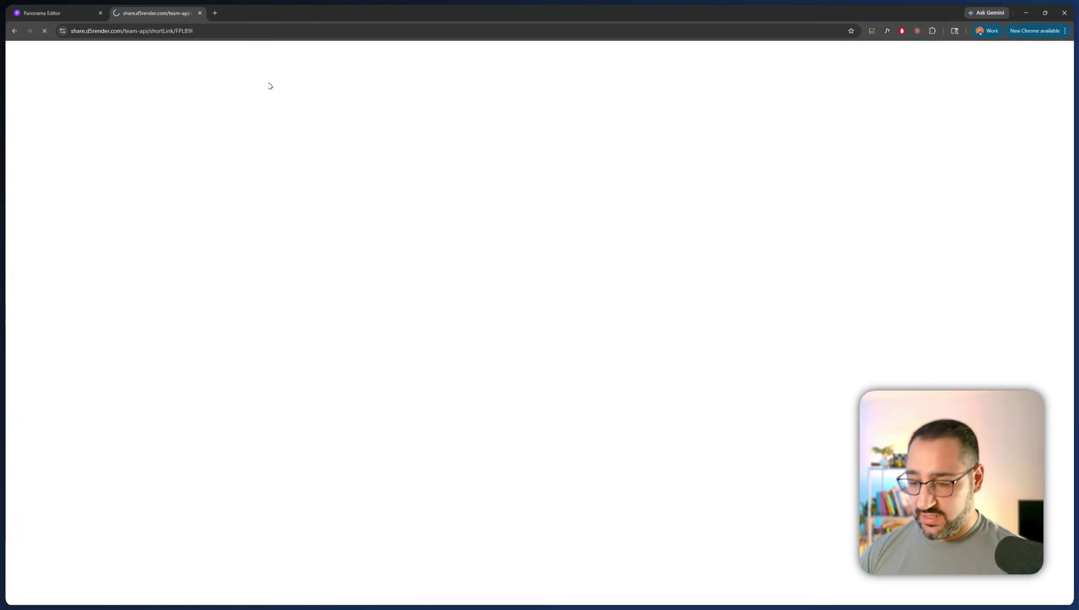
key("F11")
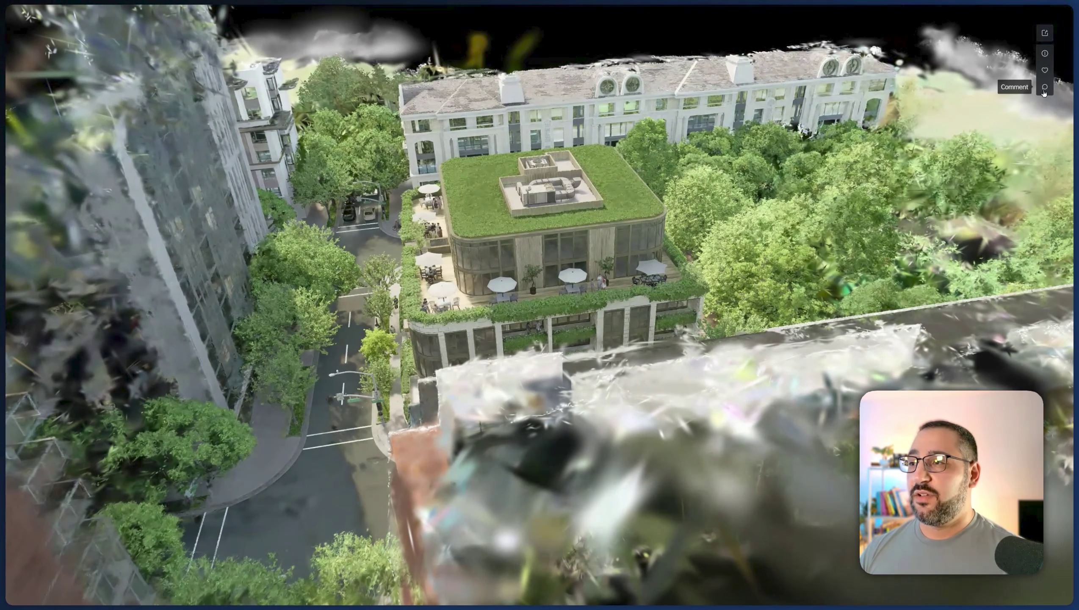
- Open the comments of the shared tour and view the corner building from farther away and other angles
left_click(1045, 85)
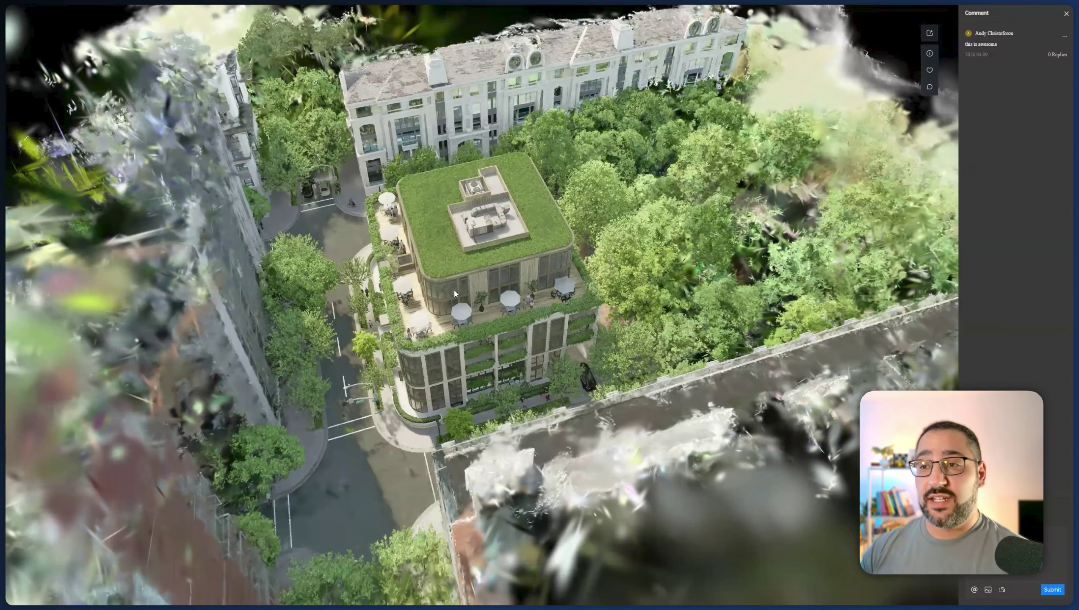
scroll(483, 305, "down", 5)
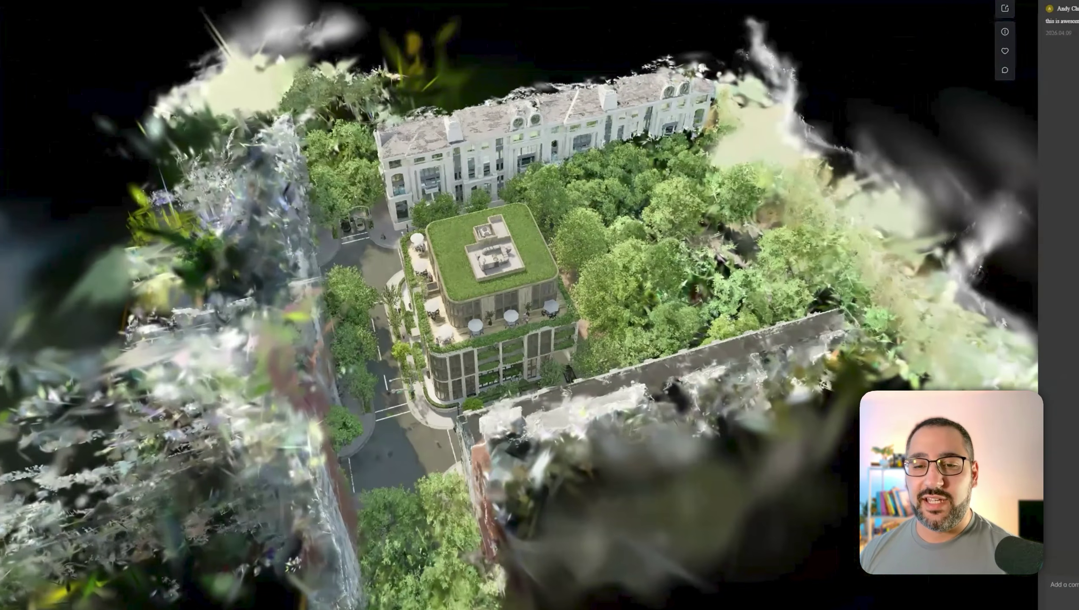
left_click_drag(512, 304, 415, 273)
left_click_drag(602, 374, 705, 424)
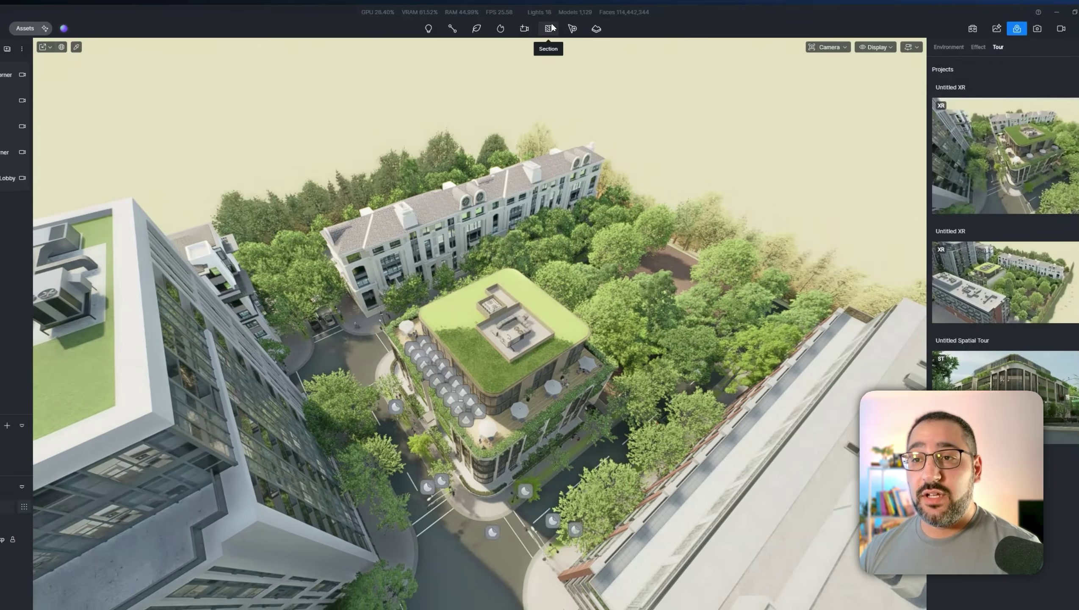
- Switch to D5 Render, place a Section Cube on the building's green roof and make it affected by light
left_click(550, 28)
left_click(542, 50)
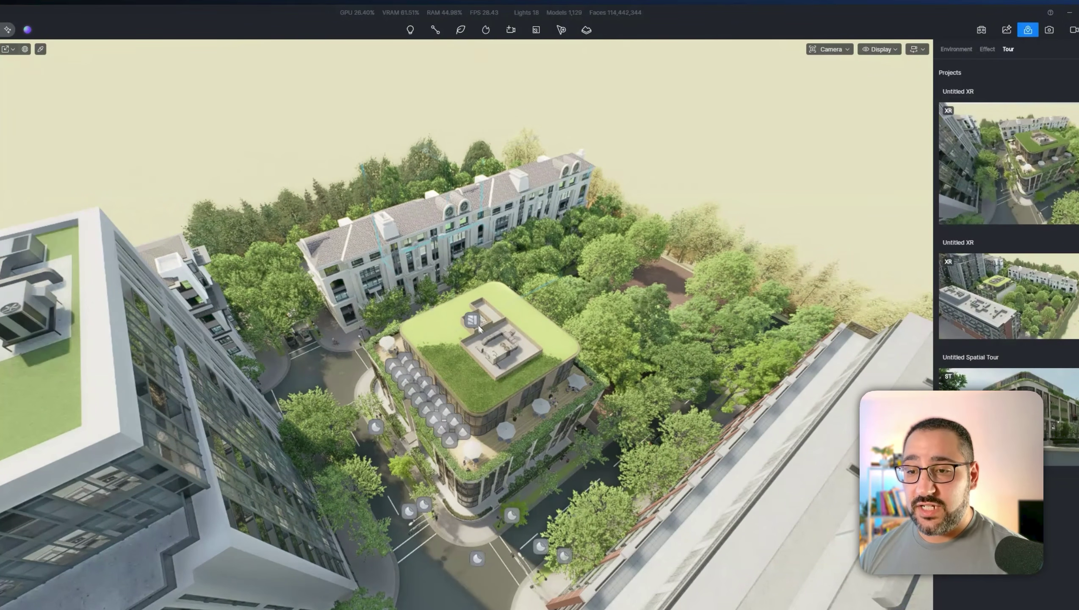
left_click(493, 353)
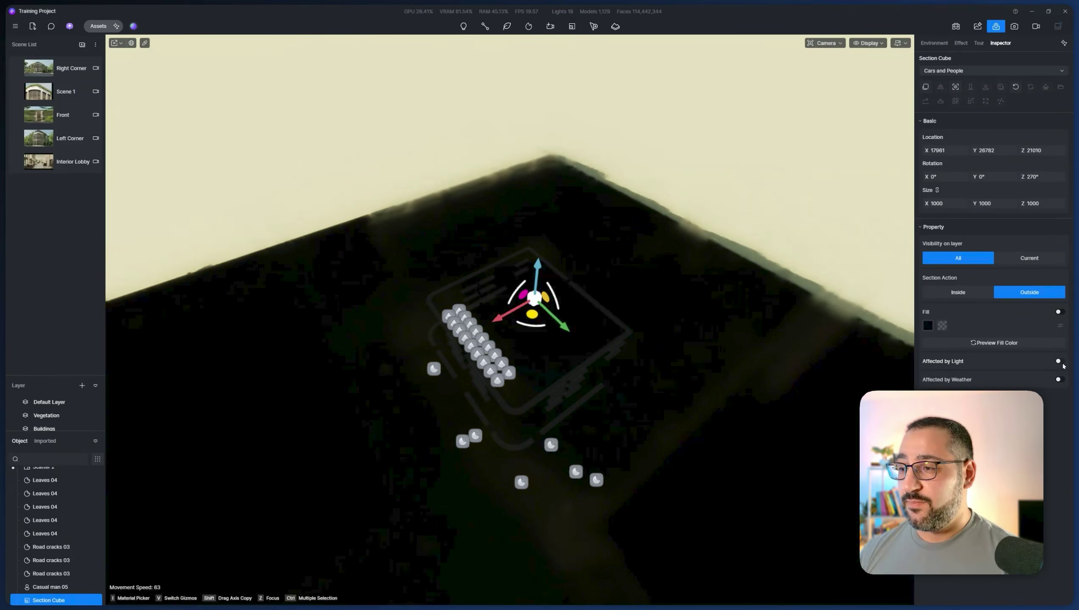
left_click(1060, 361)
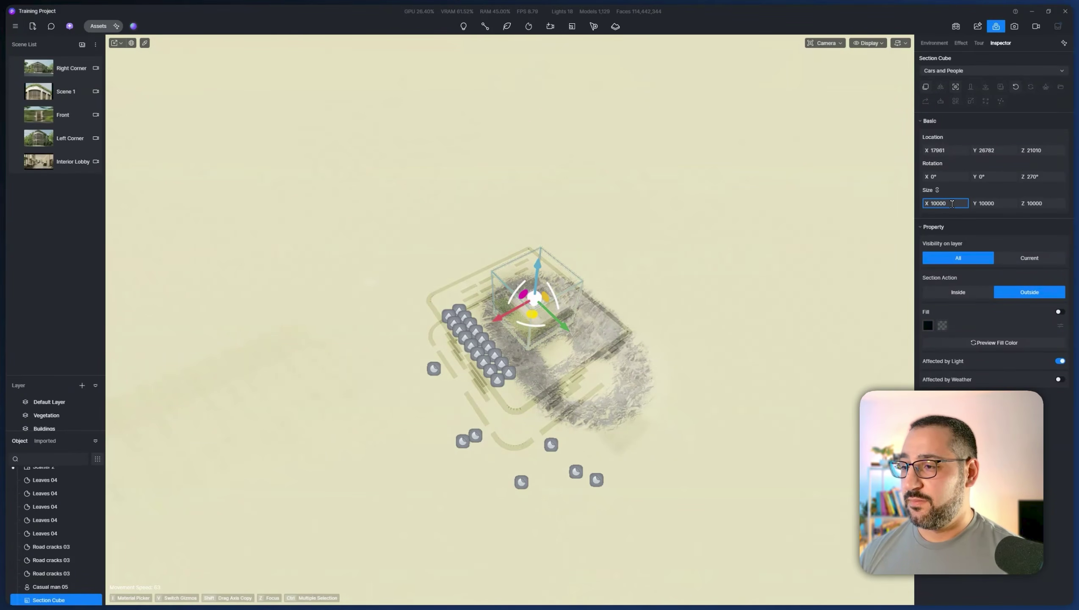
- Enlarge the section cube to 100000 on all axes and move it toward the trees, to about X 35355, Y 28853
type("0")
key("Return")
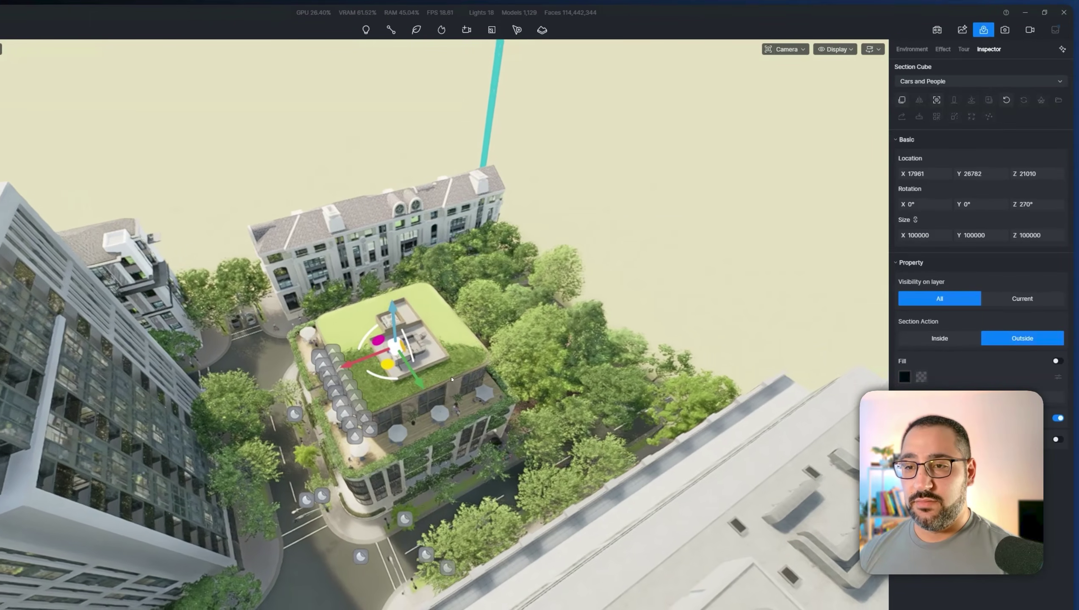
middle_click_drag(451, 379, 439, 378)
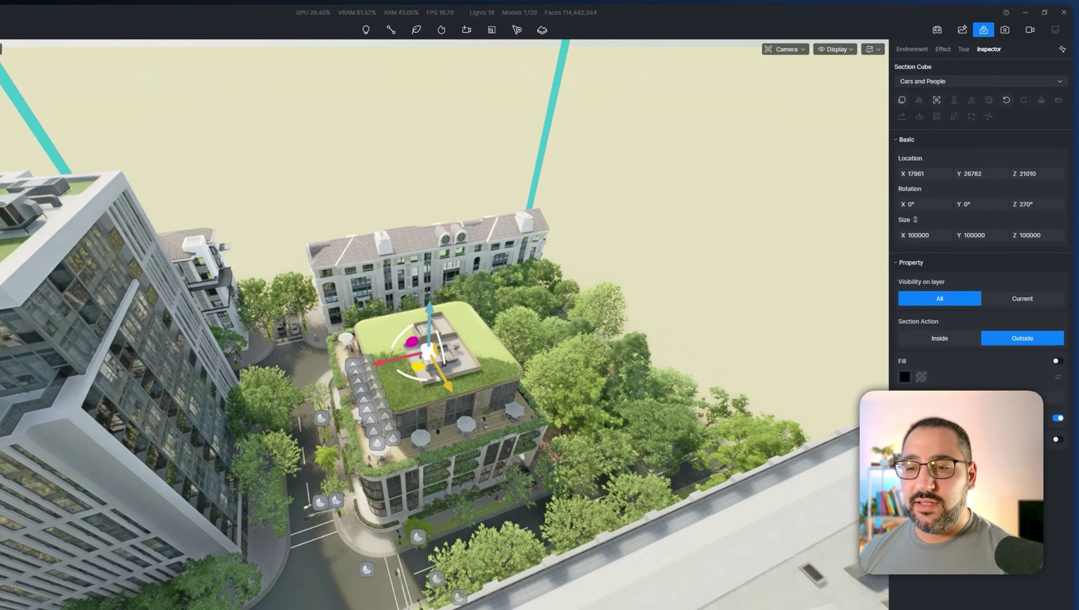
left_click_drag(429, 361, 535, 349)
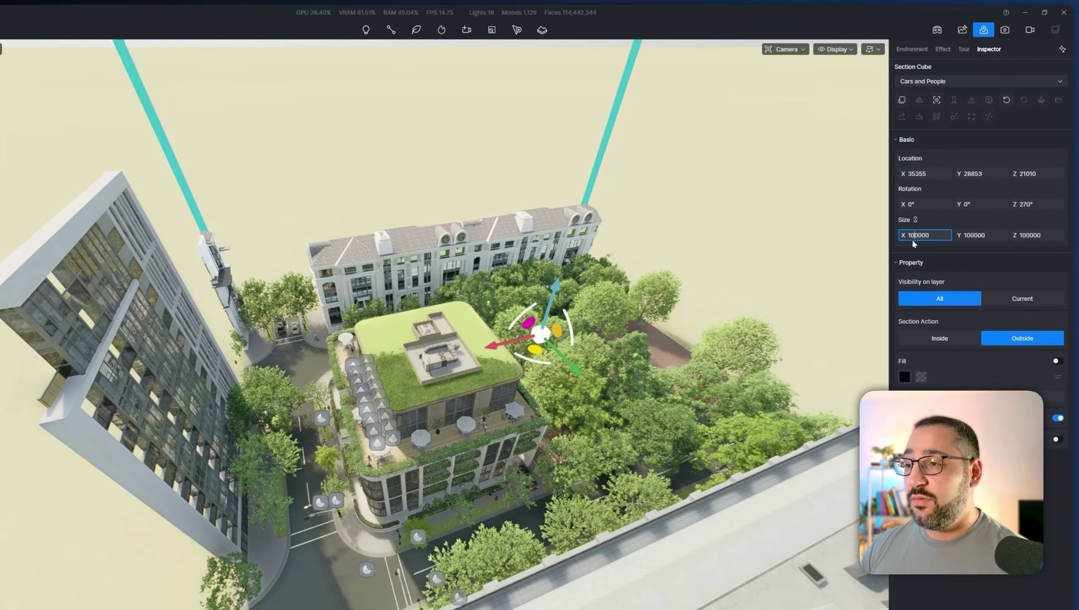
- Set the section cube's size to 80000 on all axes and move it back over the green roof, to about X 22350, Y 22794
left_click(933, 203)
type("80000")
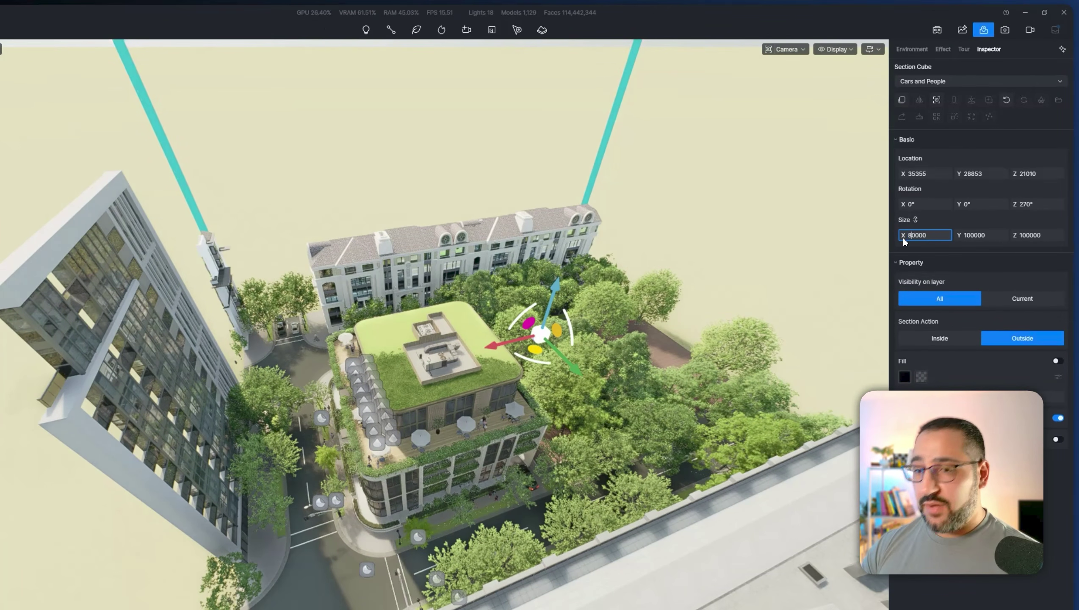
key("Return")
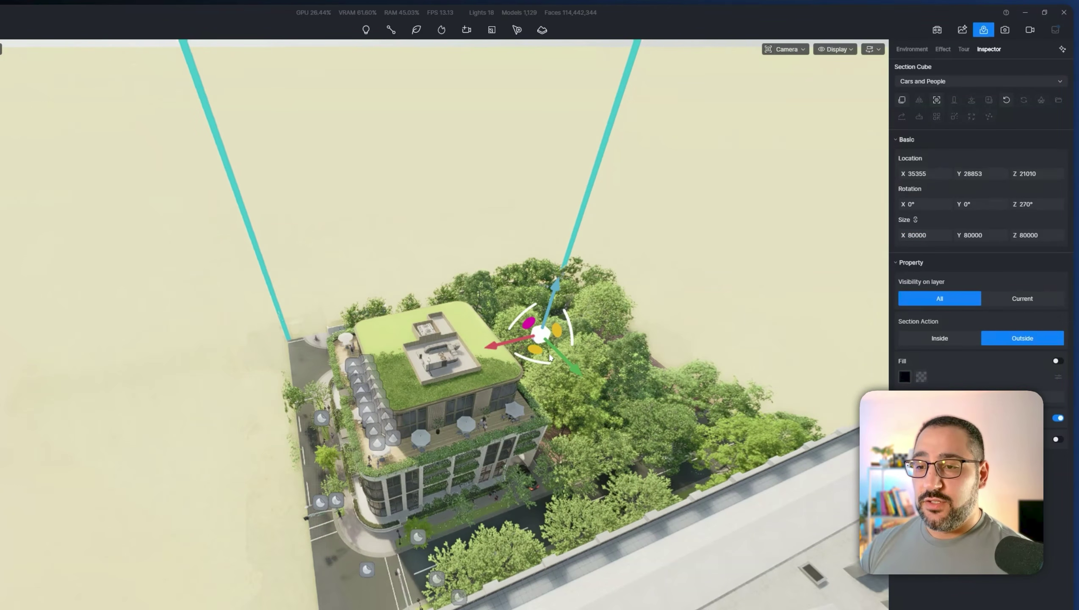
left_click_drag(542, 357, 440, 346)
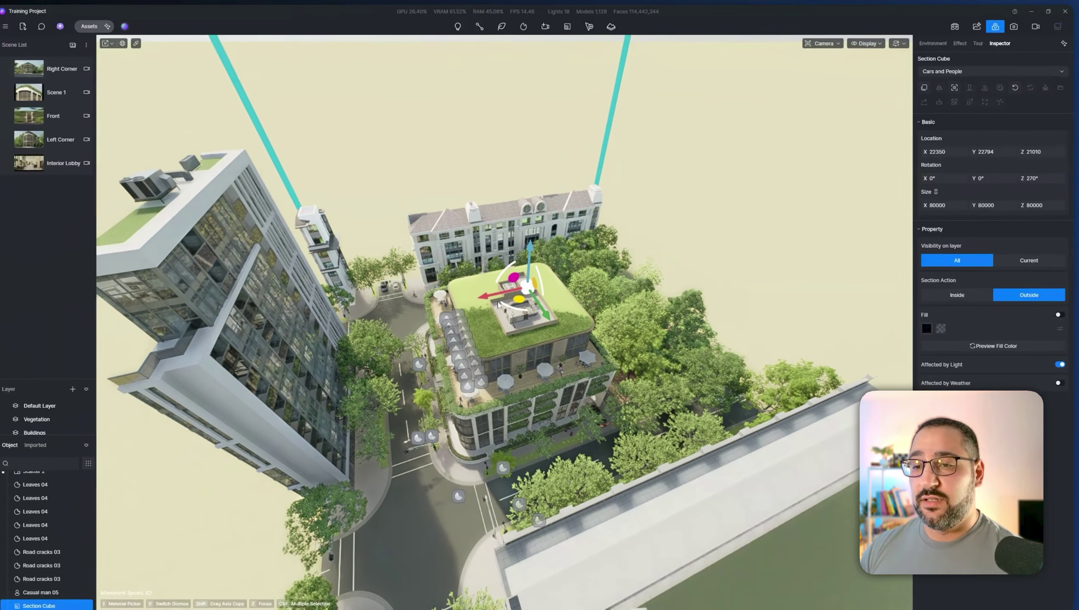
- Switch to the tour's interactive editor in the browser and add a Web Hotspot on the building's green roof
scroll(445, 338, "up", 3)
scroll(531, 291, "up", 4)
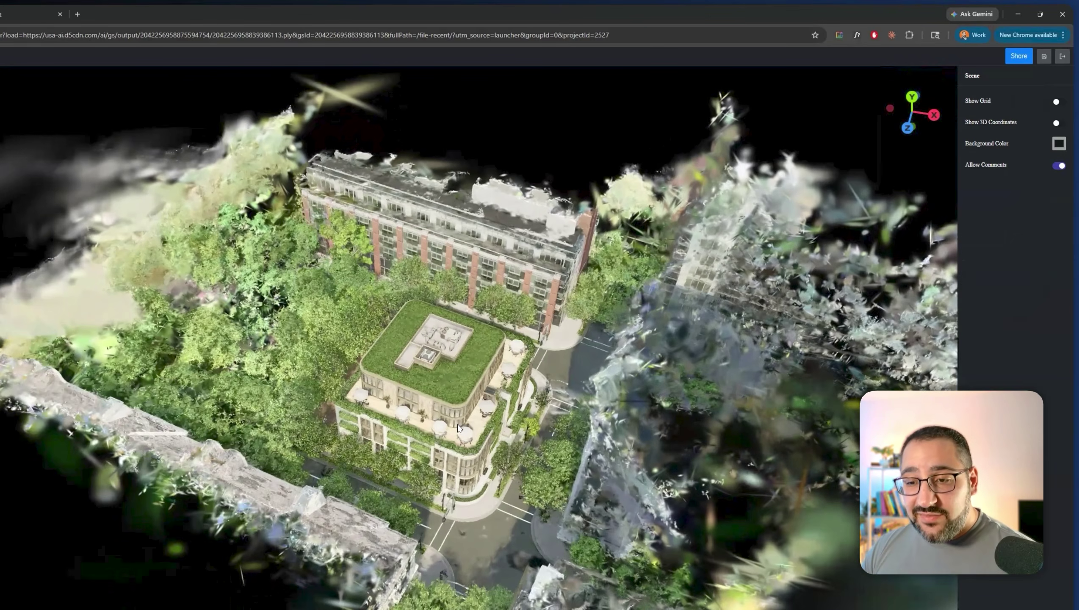
scroll(458, 419, "up", 5)
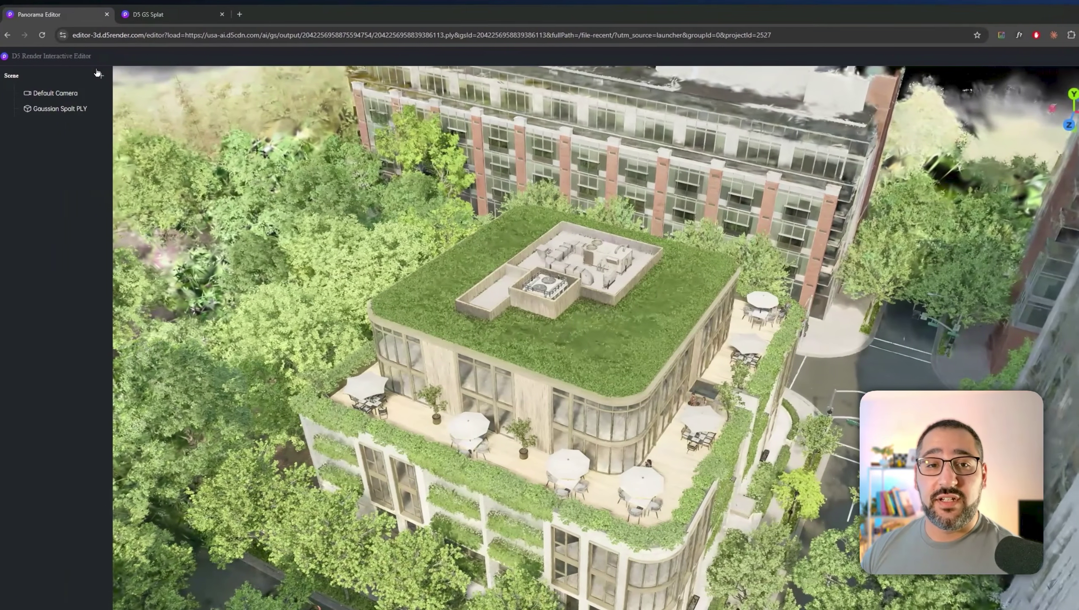
left_click(109, 76)
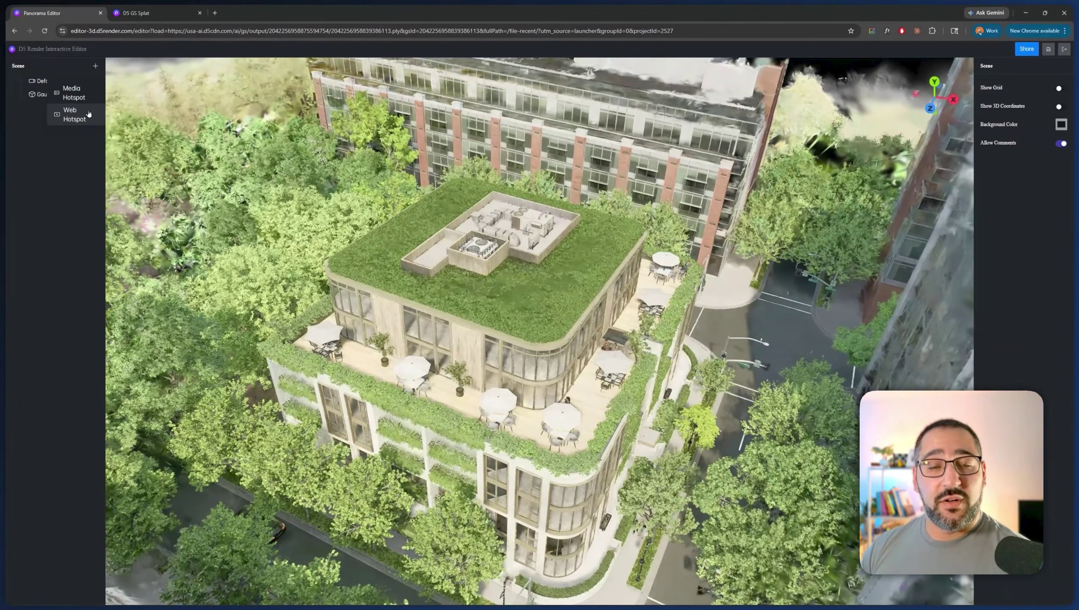
scroll(555, 282, "down", 3)
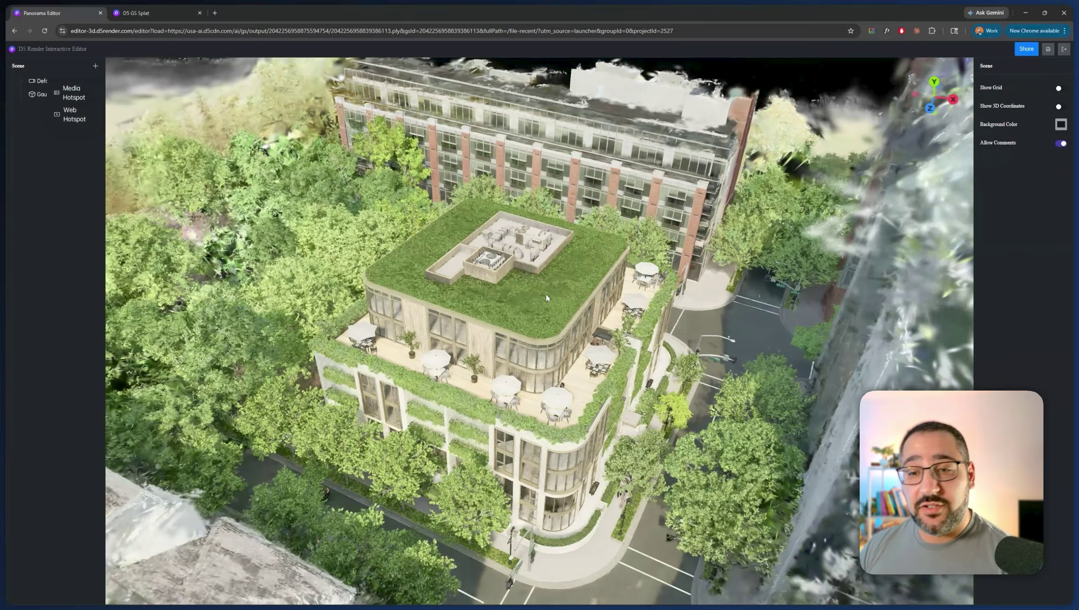
scroll(546, 297, "down", 2)
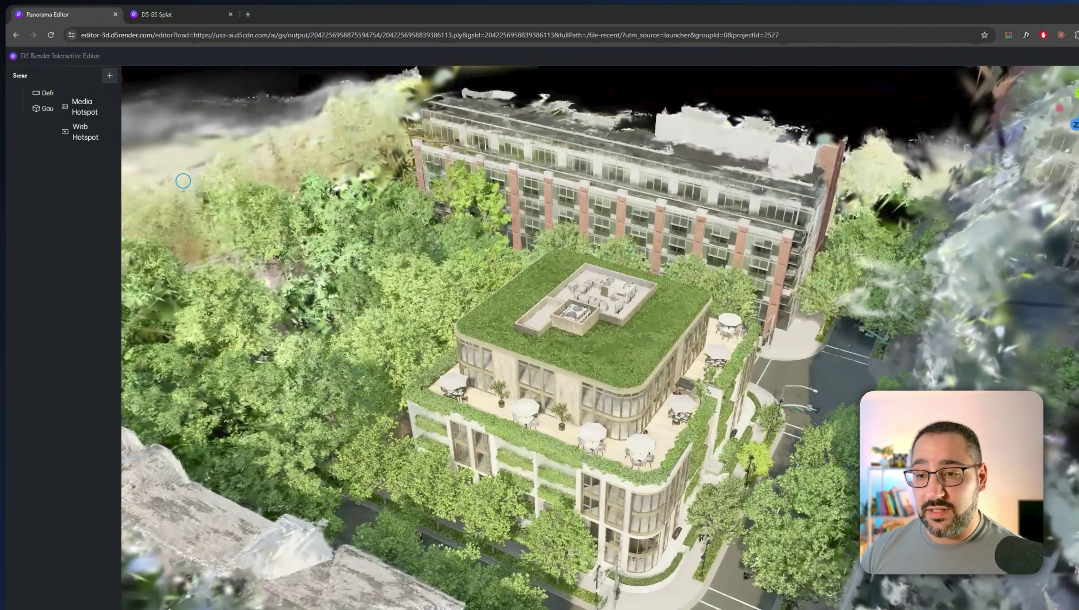
left_click(598, 332)
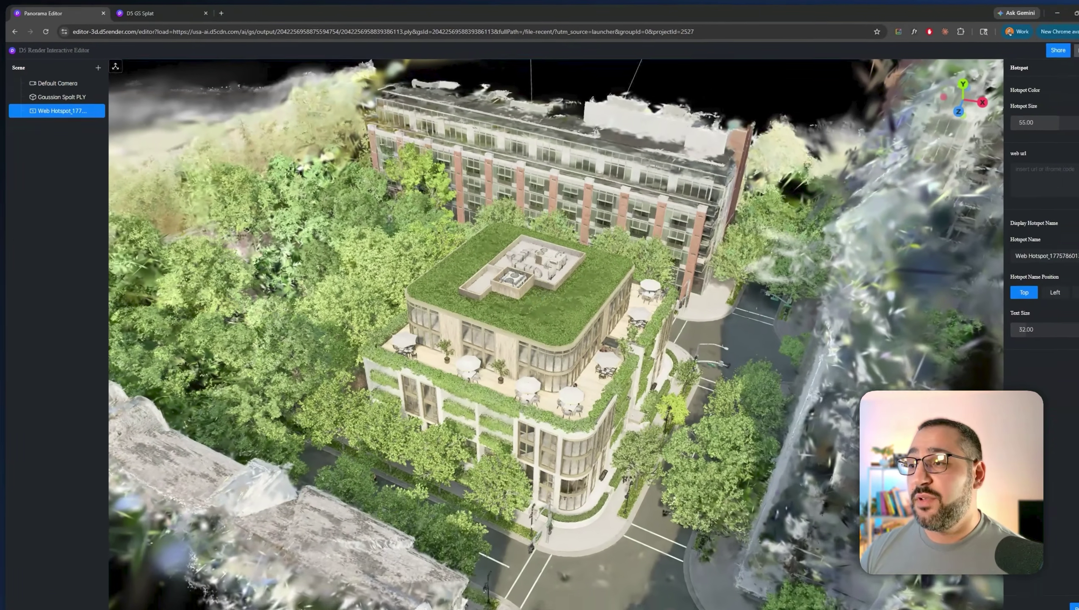